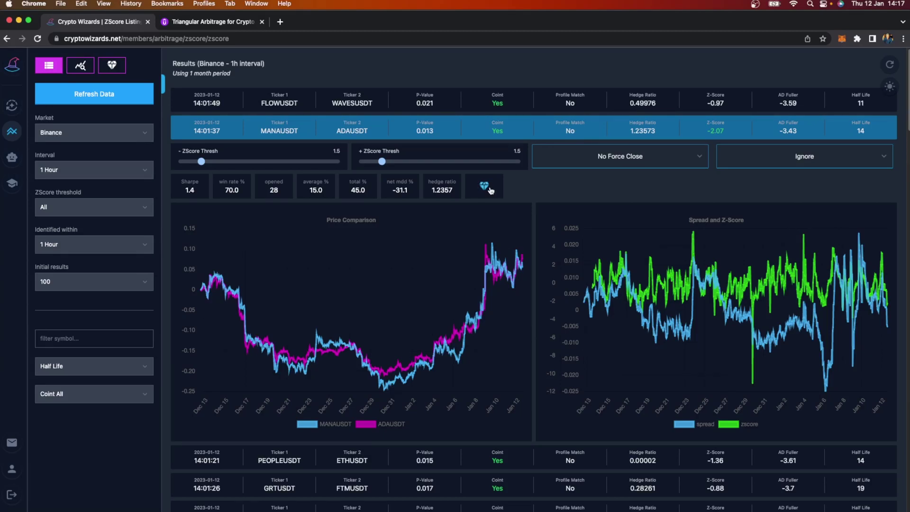
Step: Glance at the MANAUSDT/ADAUSDT trade panel, then bring up Safari's YouTube Community poll
click(485, 187)
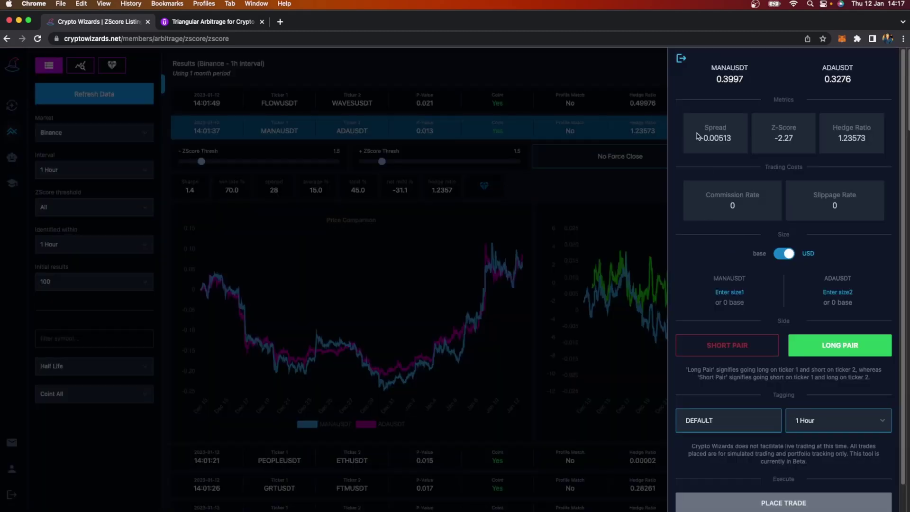
click(682, 58)
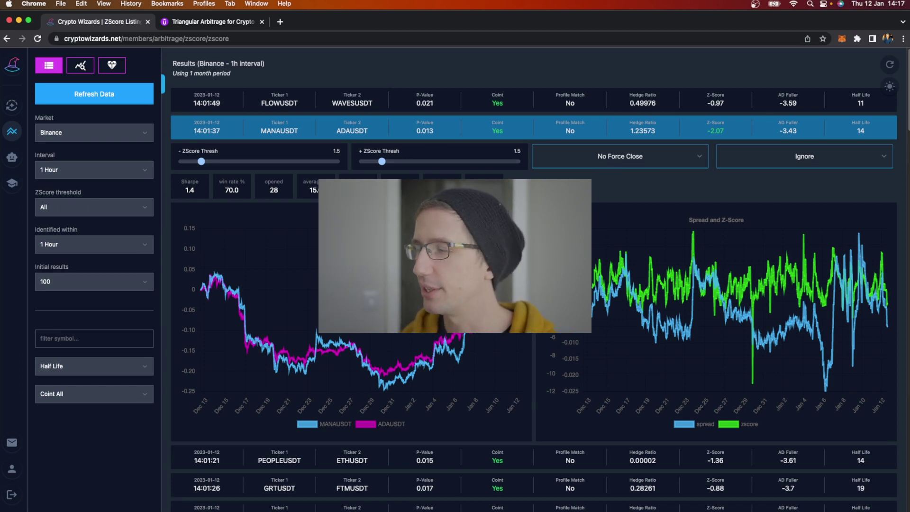
mouse_move(324, 509)
click(192, 508)
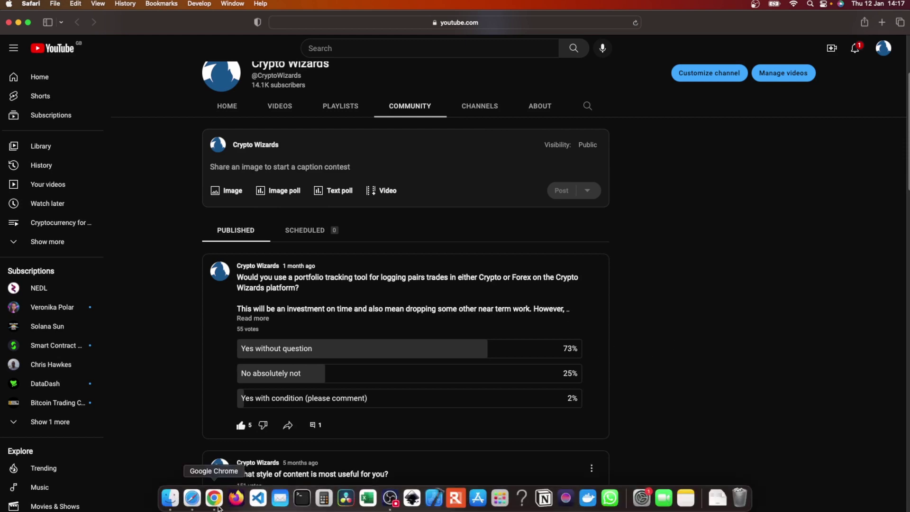
Step: Return to Crypto Wizards in Chrome and reopen the MANAUSDT/ADAUSDT trade panel
click(216, 507)
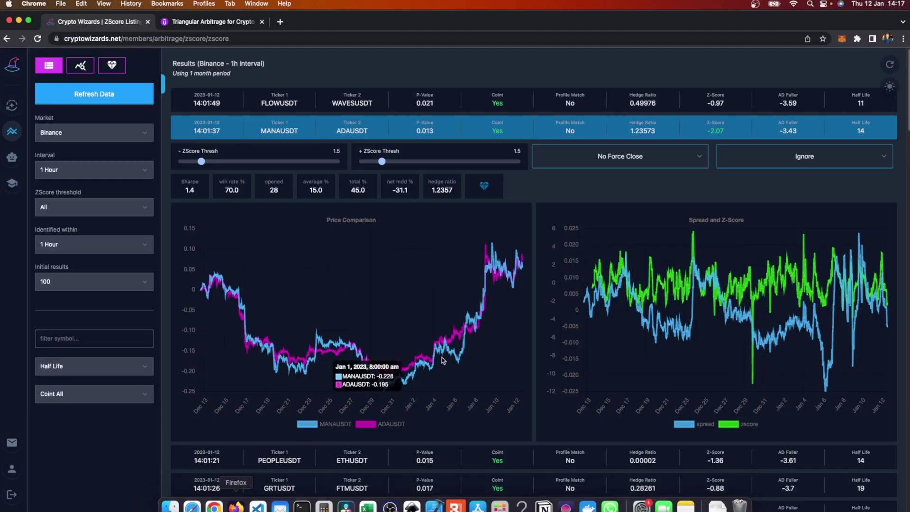
click(485, 187)
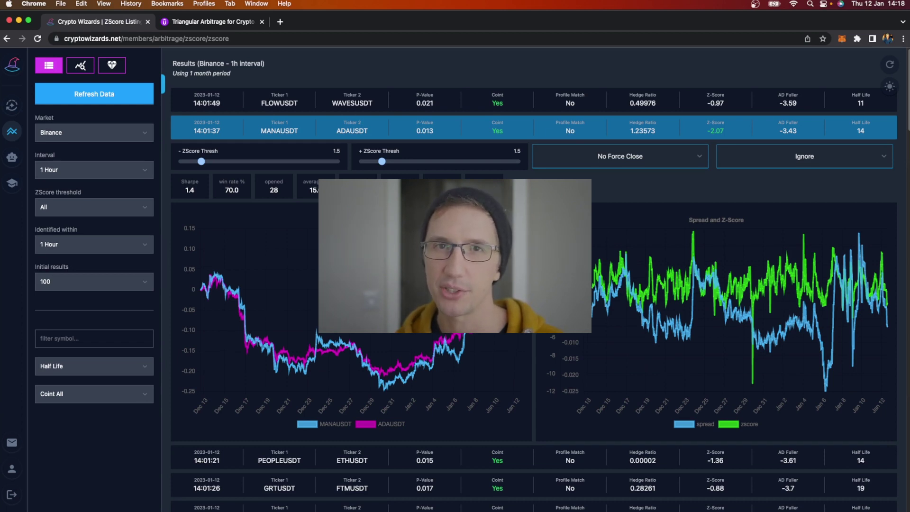
Step: Reload the ZScore pair list from the dashboard, keeping Binance as the market
click(13, 65)
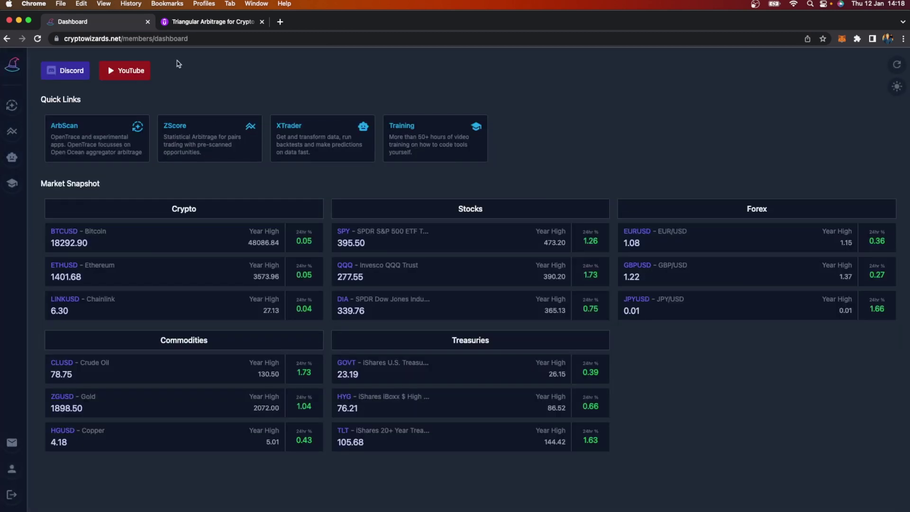
click(13, 133)
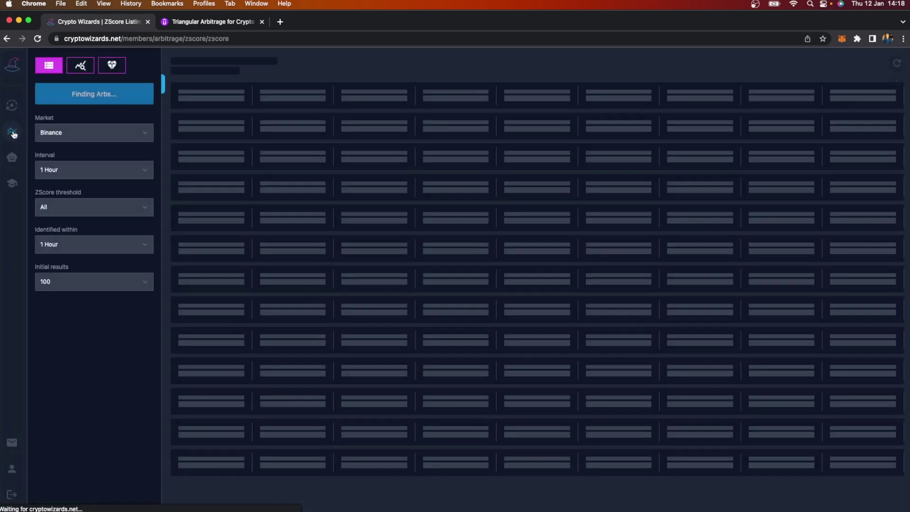
click(81, 135)
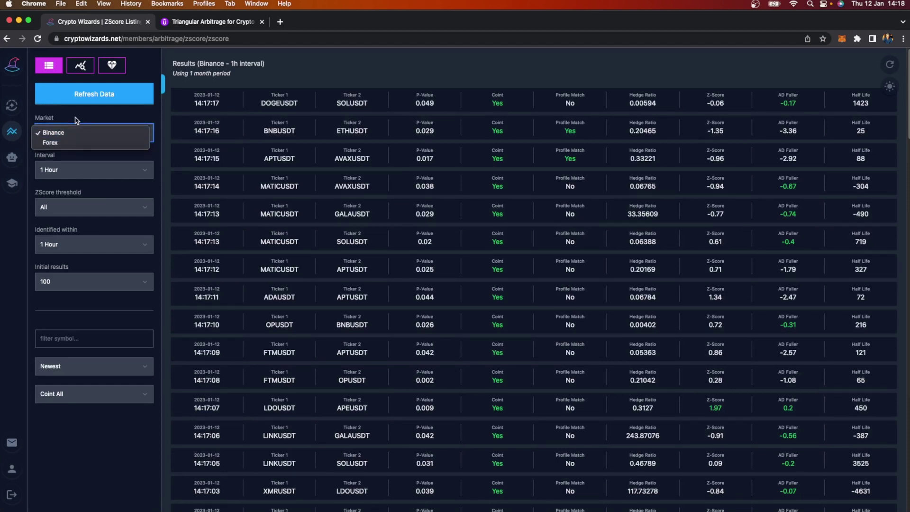
click(78, 133)
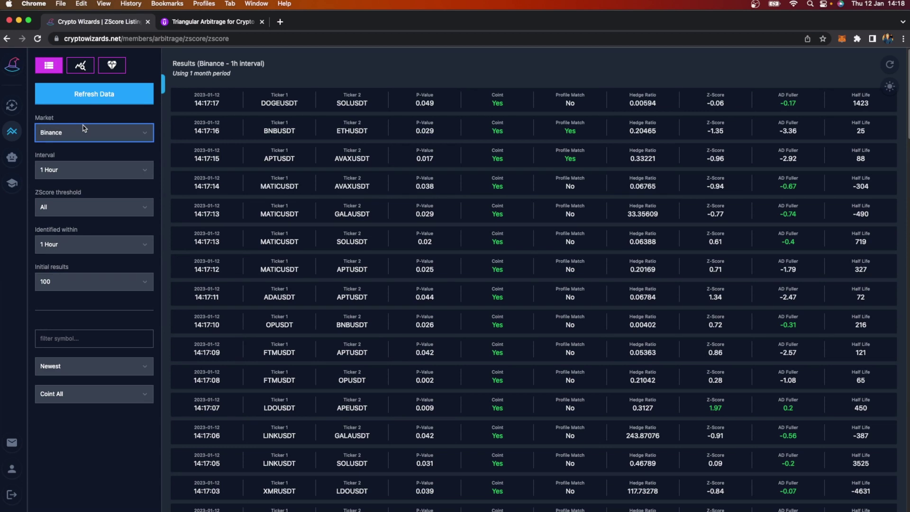
Step: Sort the pairs by Half Life and expand MANAUSDT/ADAUSDT with its charts
click(75, 366)
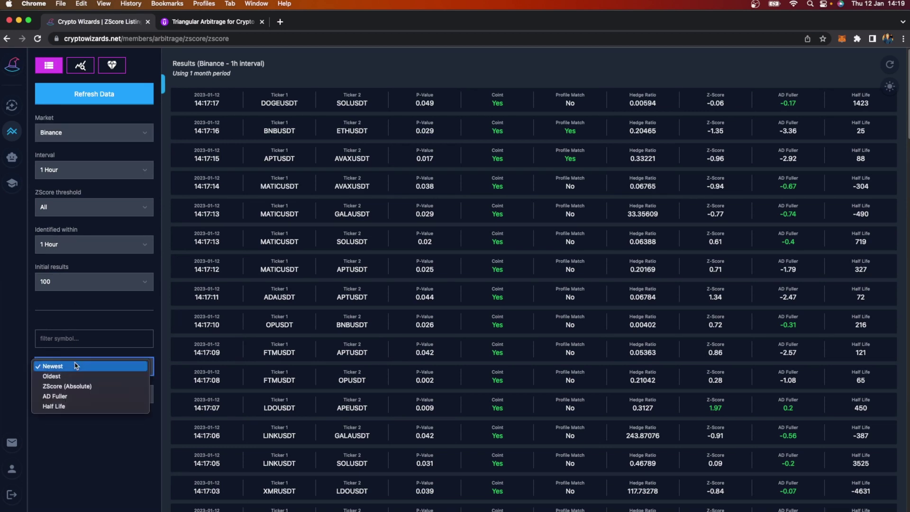
click(79, 408)
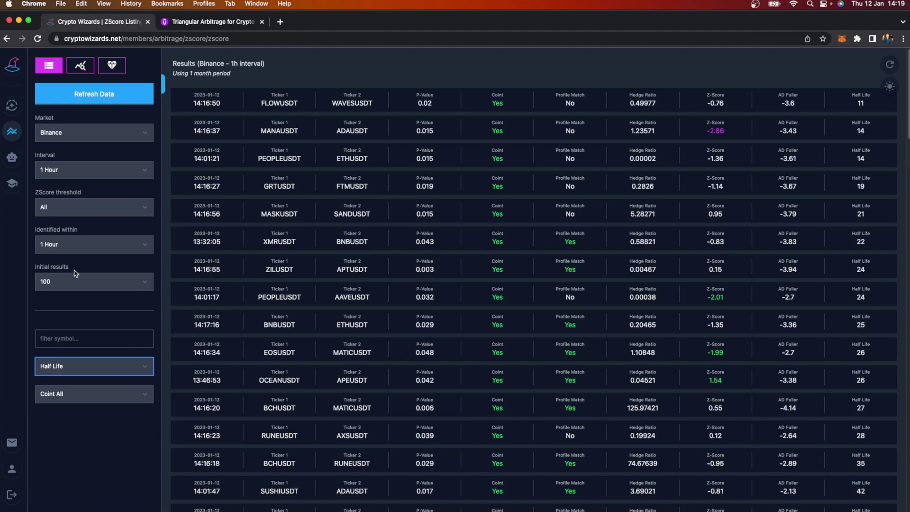
click(612, 261)
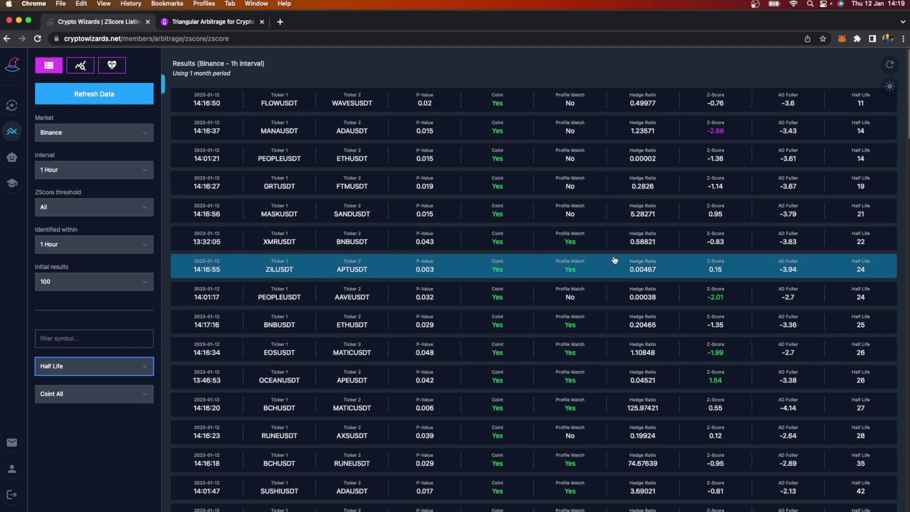
click(713, 134)
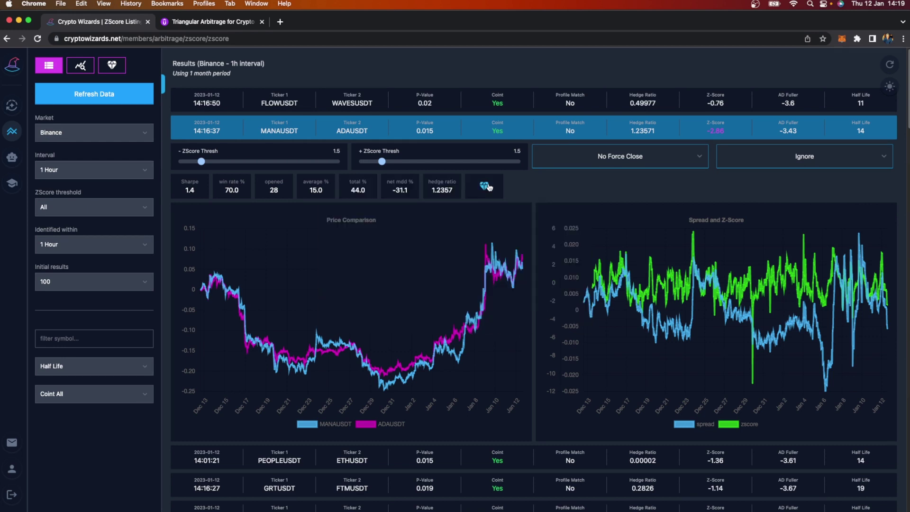
Step: Open the MANAUSDT/ADAUSDT trade ticket and set its commission rate to 0.001
click(487, 186)
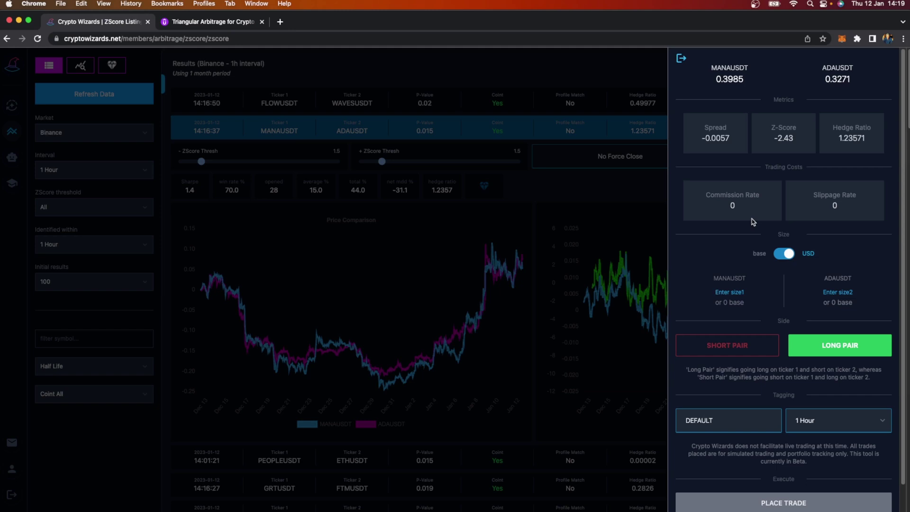
click(725, 82)
click(753, 209)
text(.001)
click(823, 228)
Step: Size both MANAUSDT and ADAUSDT legs at 100 USD
click(743, 296)
text(100)
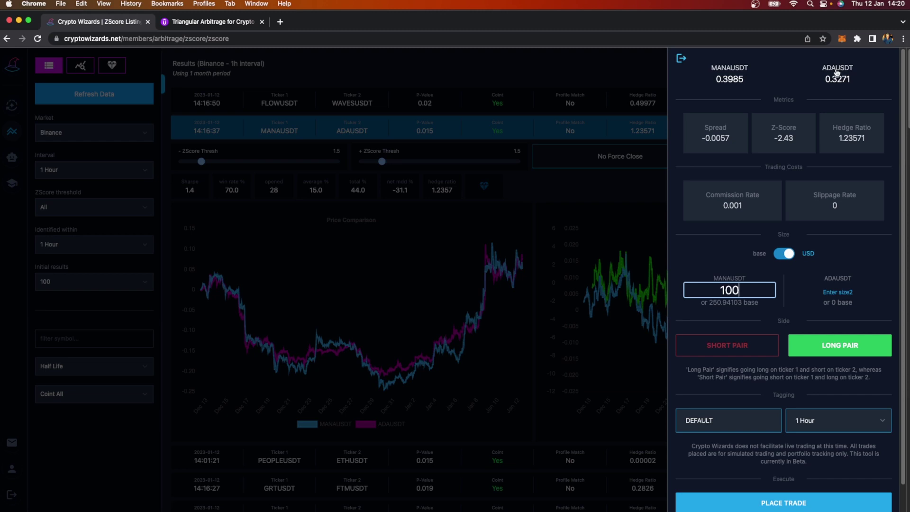
click(852, 290)
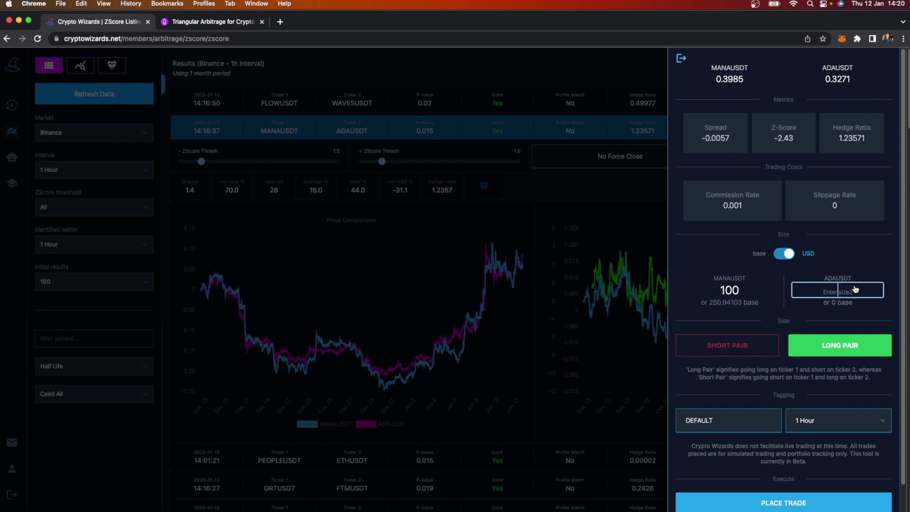
text(100)
click(863, 256)
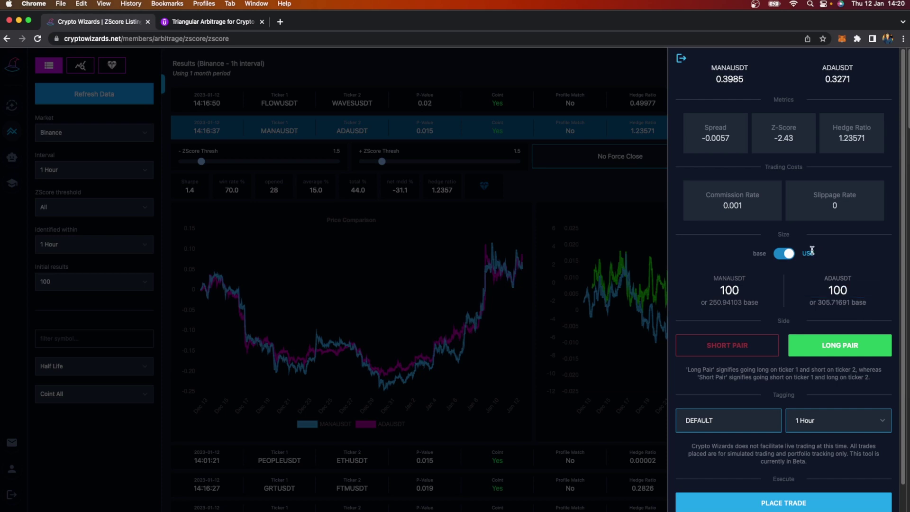
Step: Set the trade direction to LONG PAIR
click(743, 347)
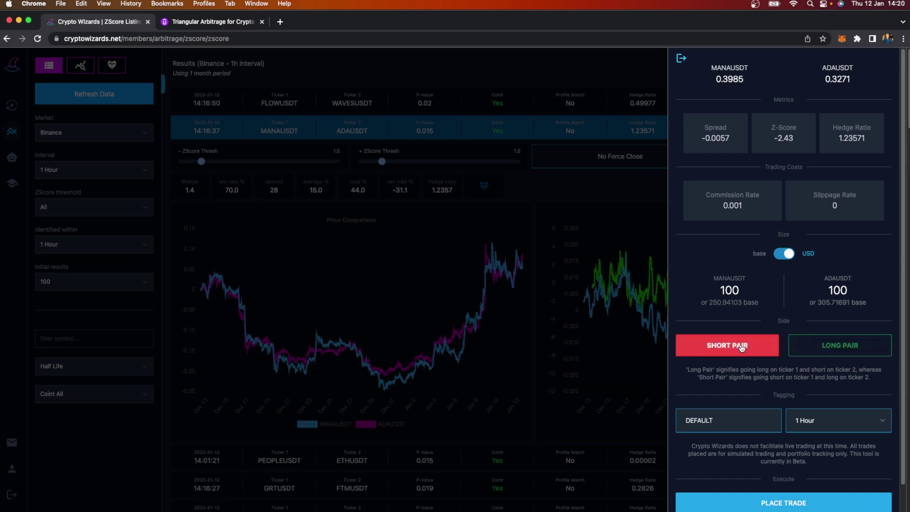
click(791, 350)
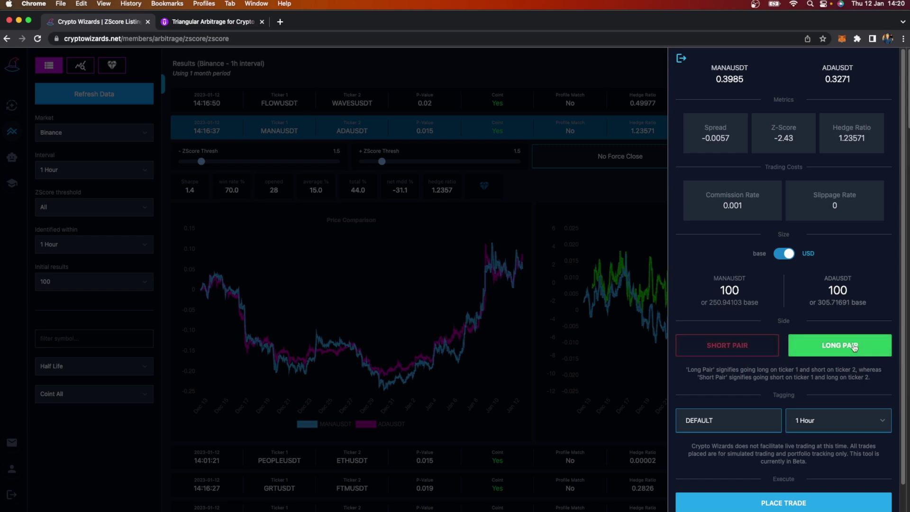
click(750, 354)
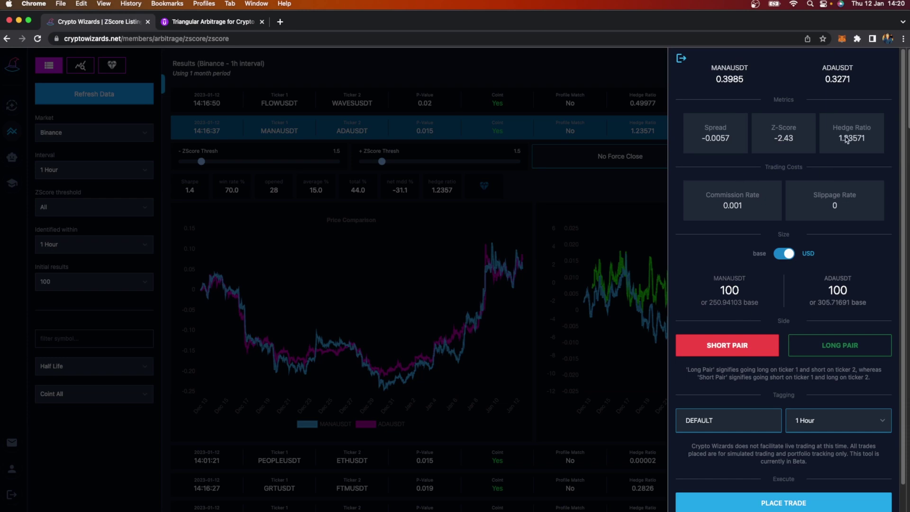
click(864, 346)
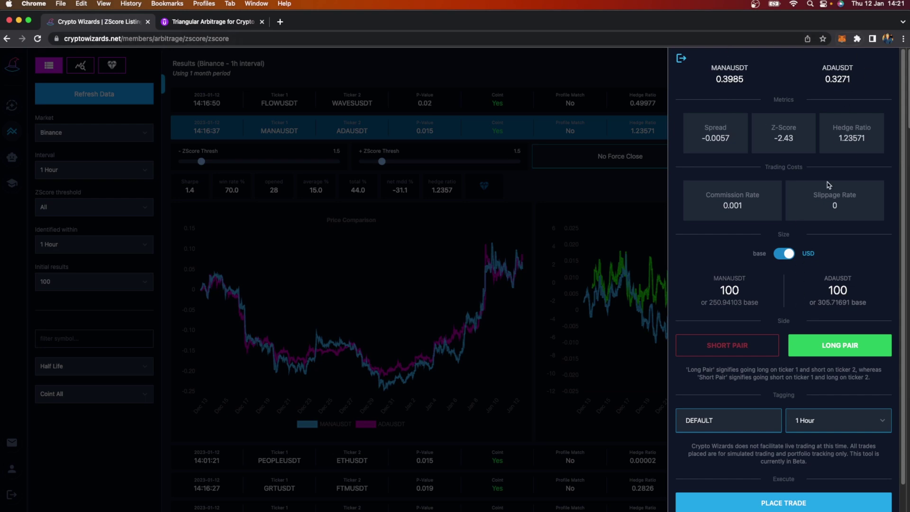
Step: Switch sizing to base units and enter 250 MANAUSDT and 305 ADAUSDT
click(782, 255)
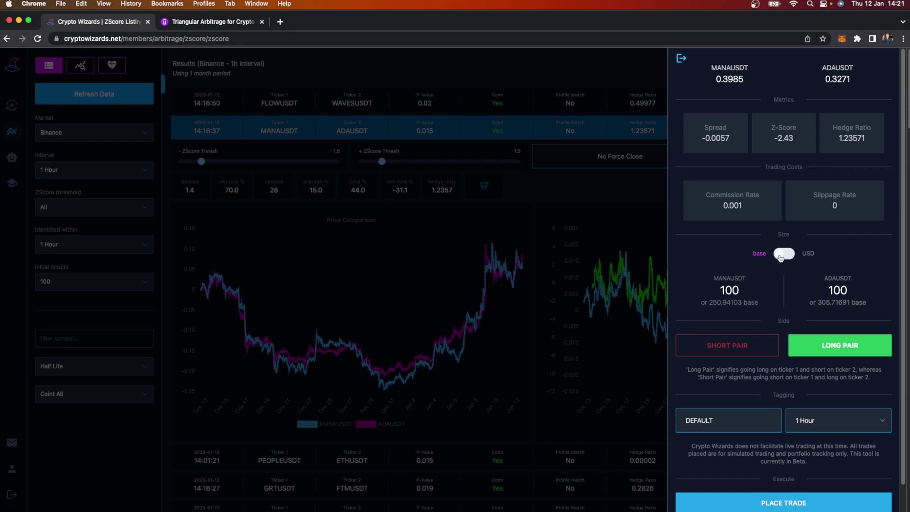
double_click(729, 291)
text(250)
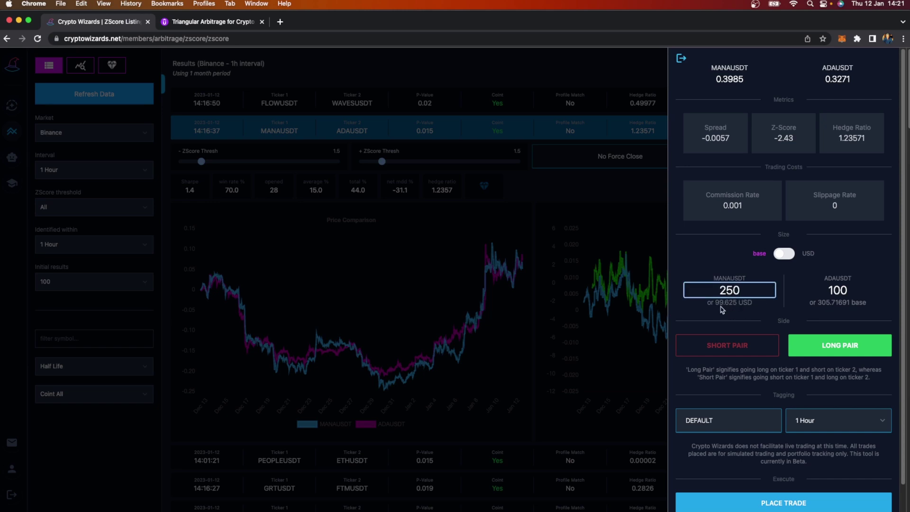
double_click(834, 293)
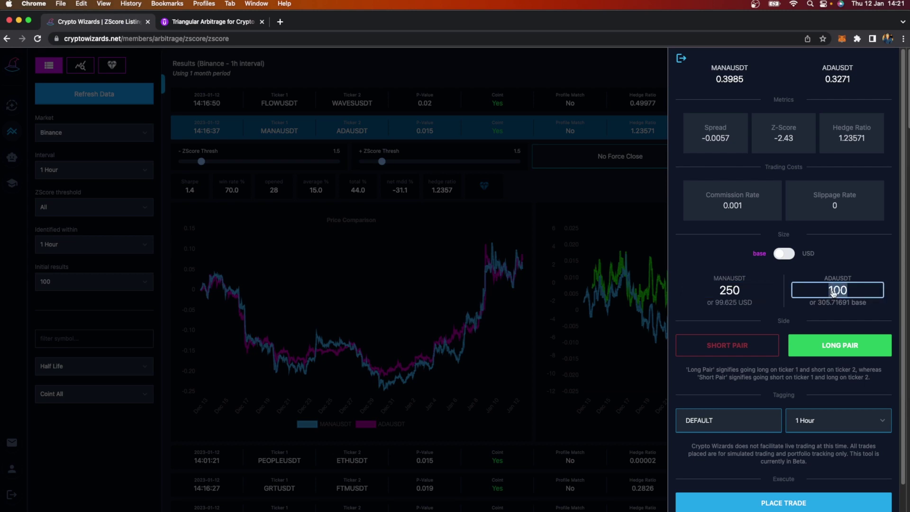
key(BackSpace)
text(305)
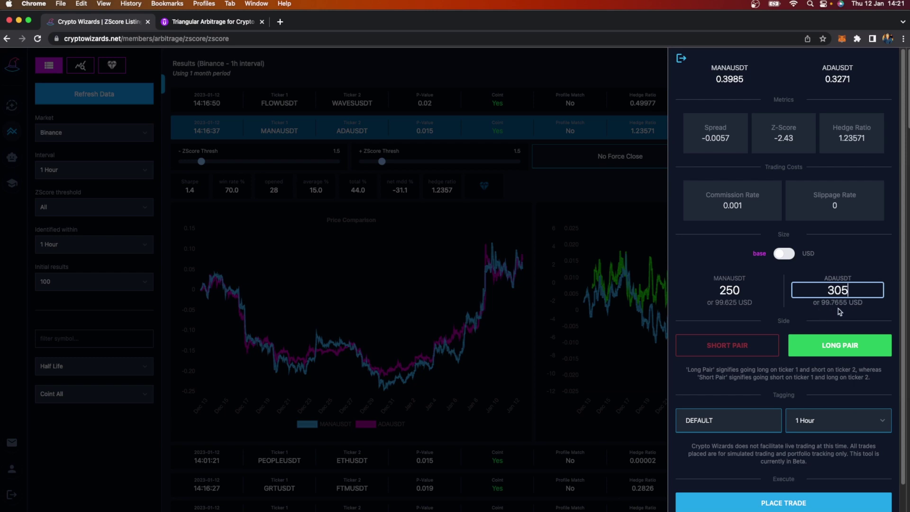
click(859, 252)
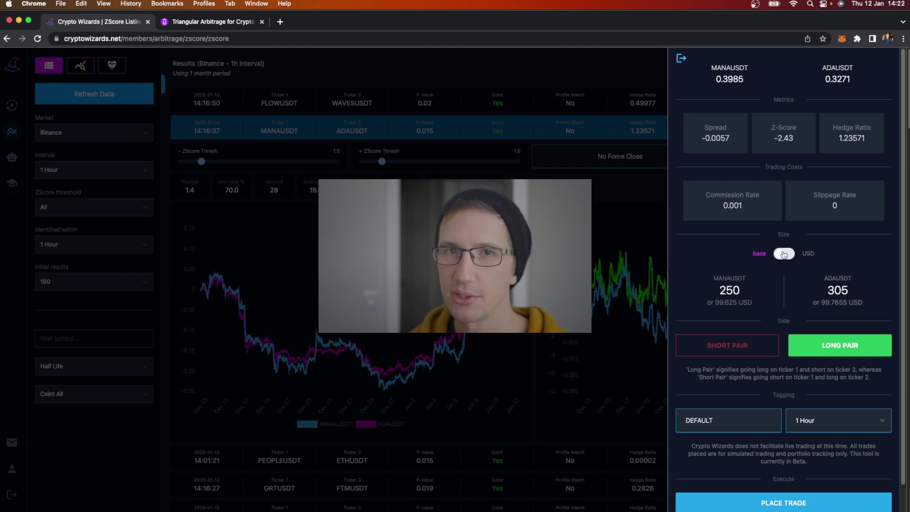
Step: Replace the DEFAULT trade tag with LOW HALF LIFE
click(706, 427)
double_click(706, 427)
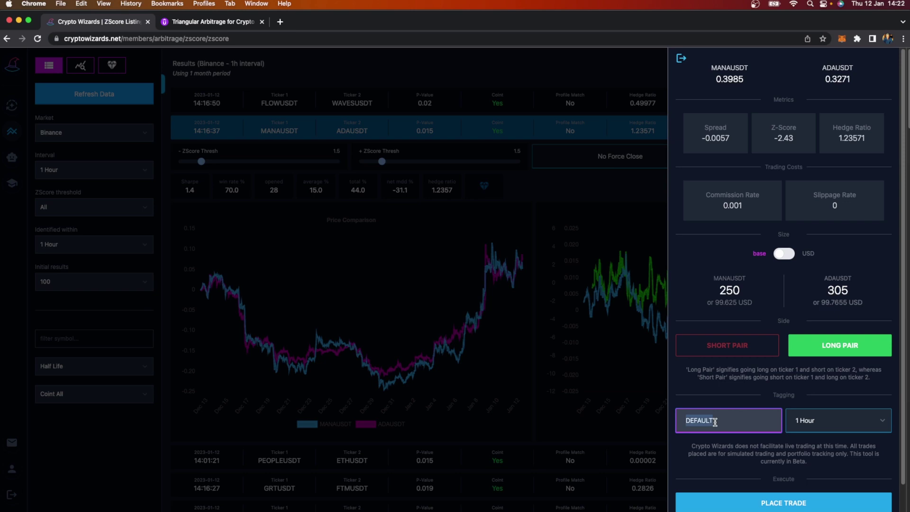
scroll(716, 422, down, 1)
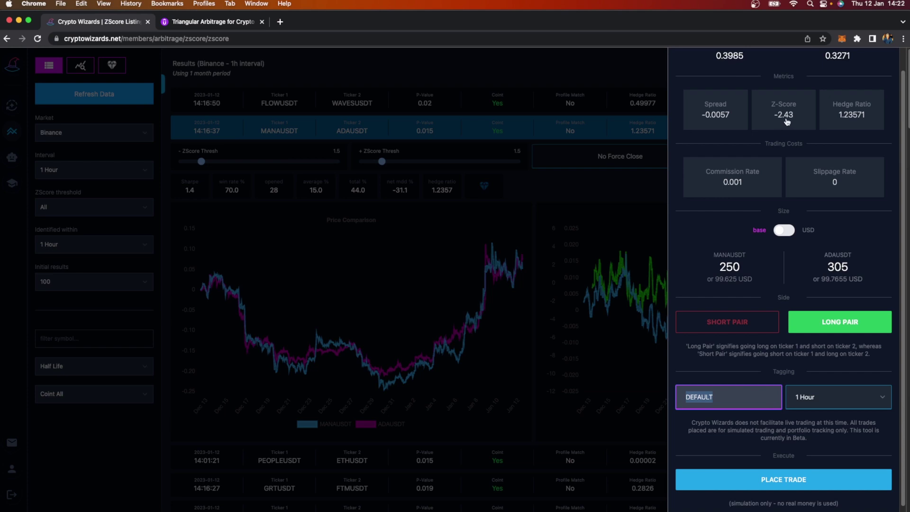
scroll(835, 203, up, 1)
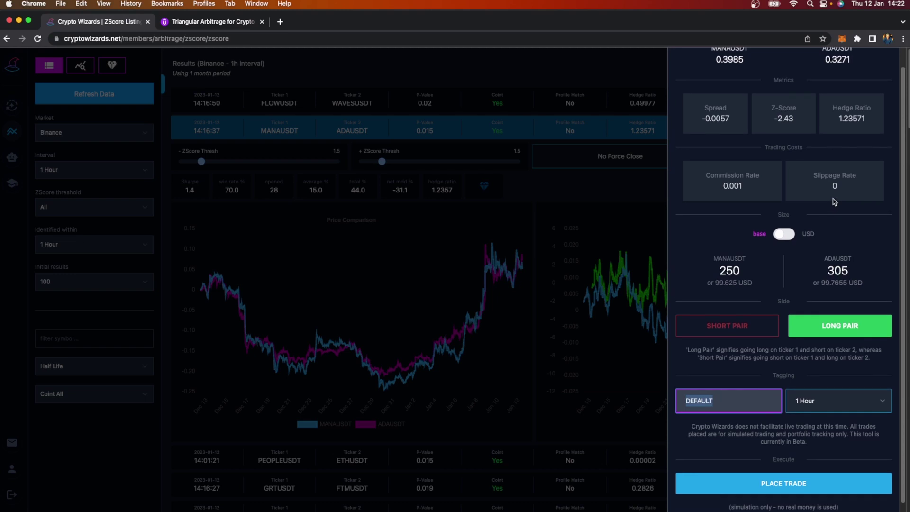
scroll(835, 203, down, 1)
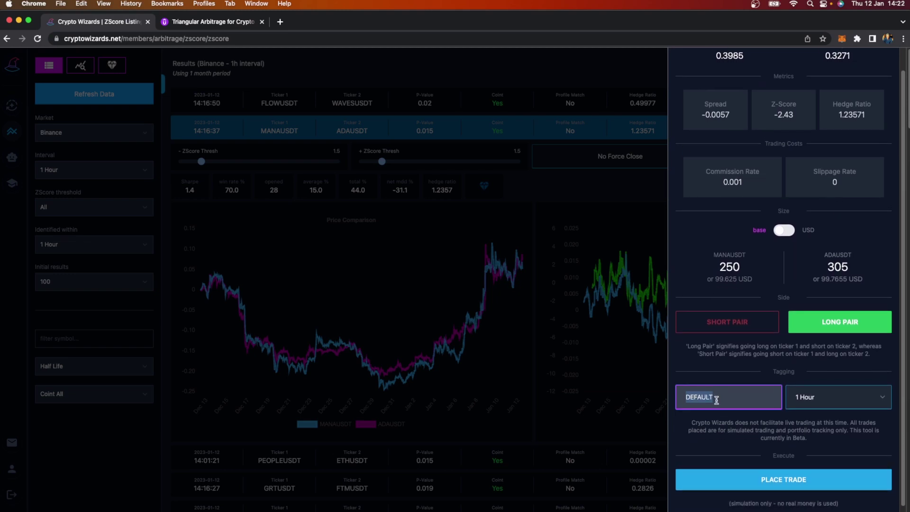
text(LOW HALF LIFE)
Step: Keep the 1 Hour timeframe tag and place the simulated trade
click(823, 403)
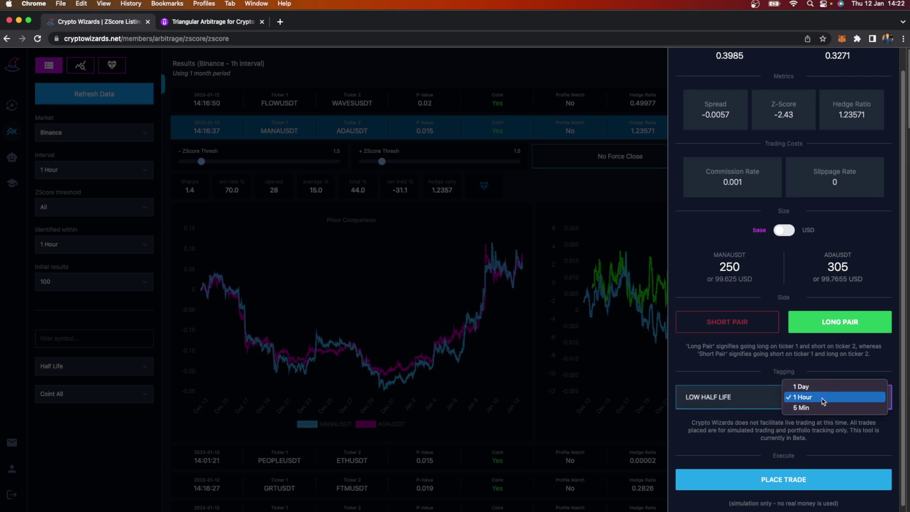
click(823, 401)
click(814, 484)
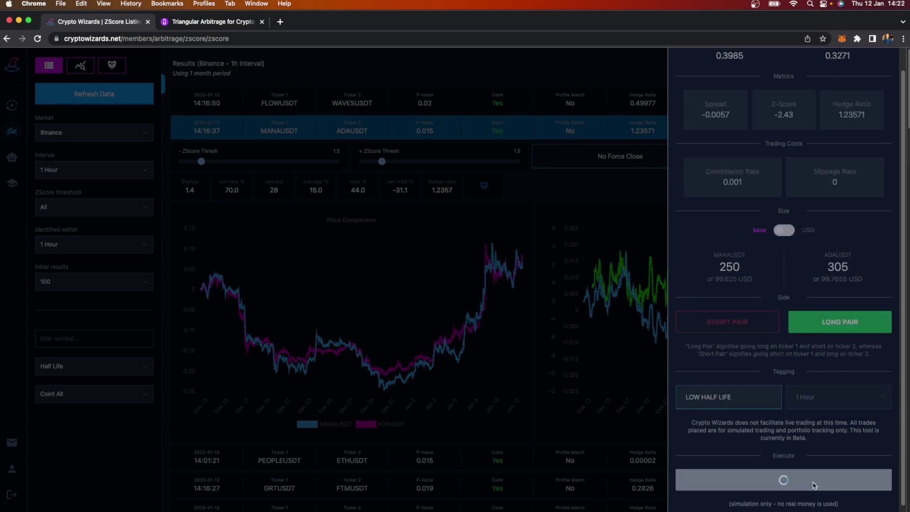
Step: Set the PEOPLEUSDT/AAVEUSDT commission rate to 0.001 and slippage rate to 0.0005
scroll(814, 485, down, 2)
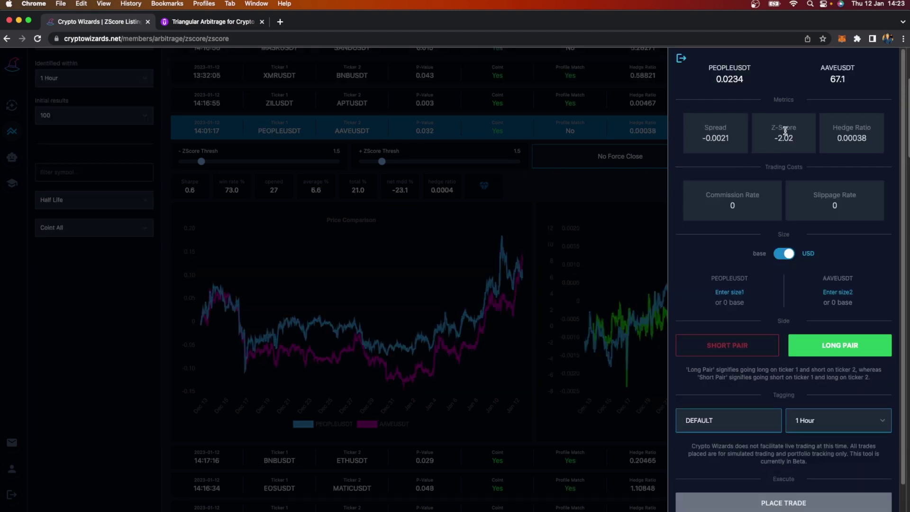
click(749, 208)
text(.001)
click(869, 211)
text(.00056)
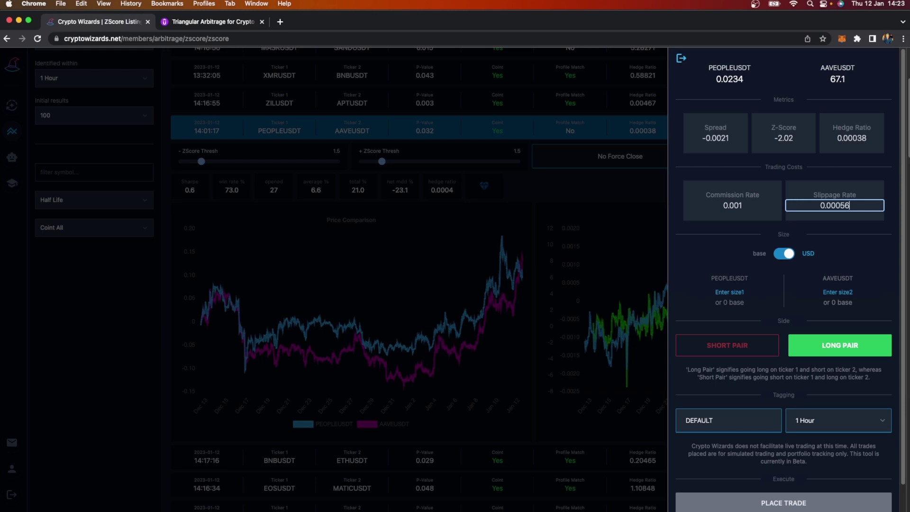
key(BackSpace)
Step: Enter 250 USD for both legs, place the long trade, and close the panel
click(723, 297)
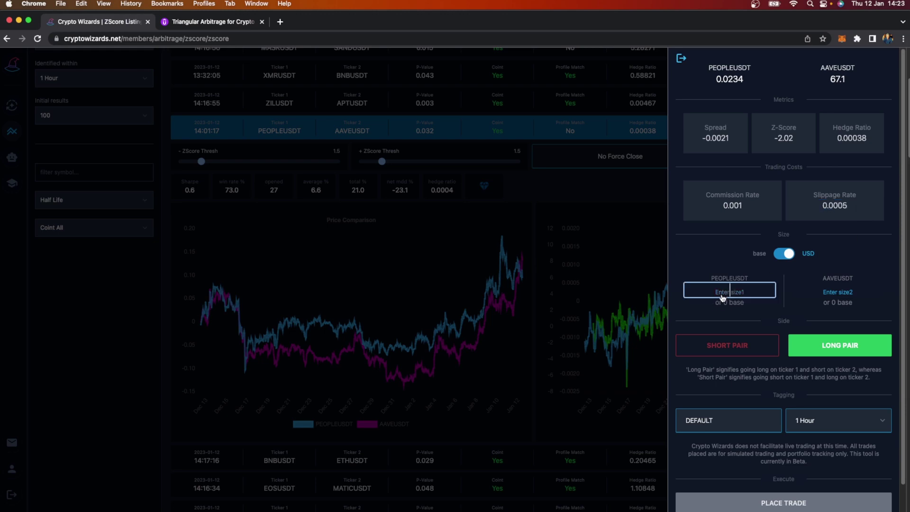
text(250)
click(838, 290)
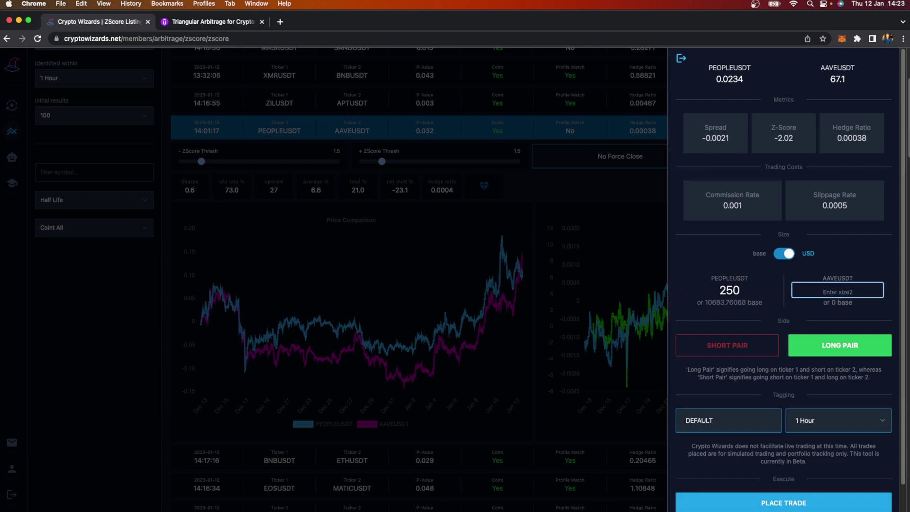
text(250)
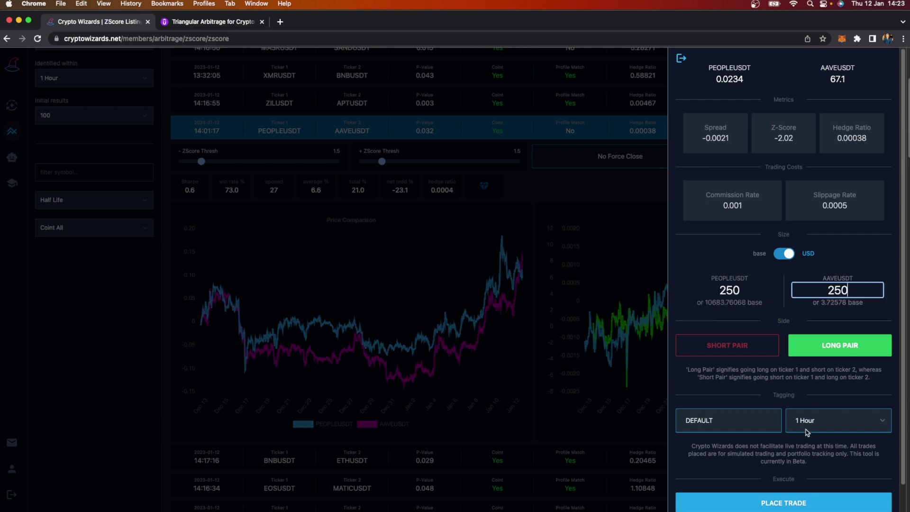
scroll(808, 432, down, 2)
click(769, 471)
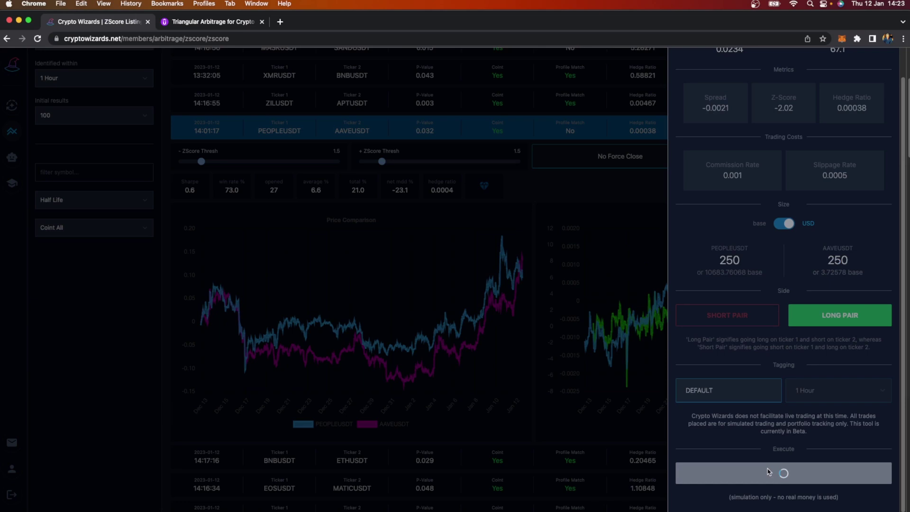
scroll(685, 132, up, 2)
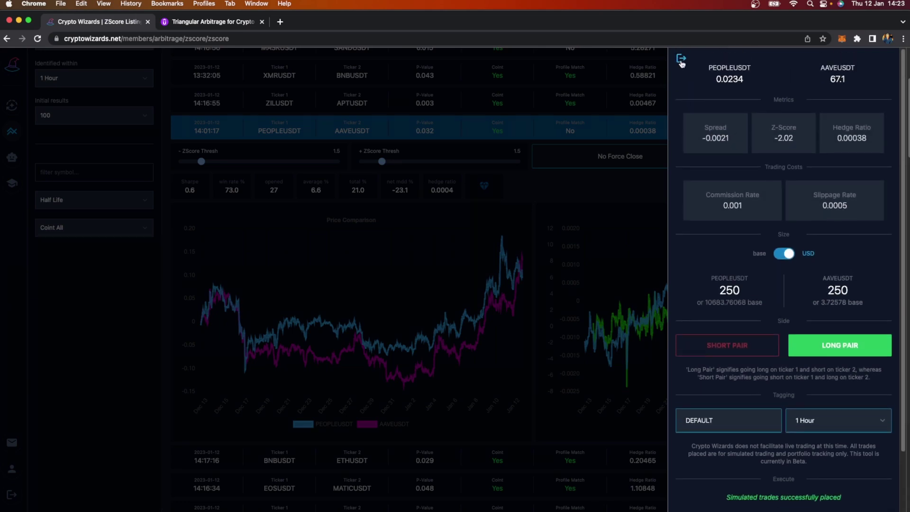
click(681, 60)
scroll(656, 178, down, 10)
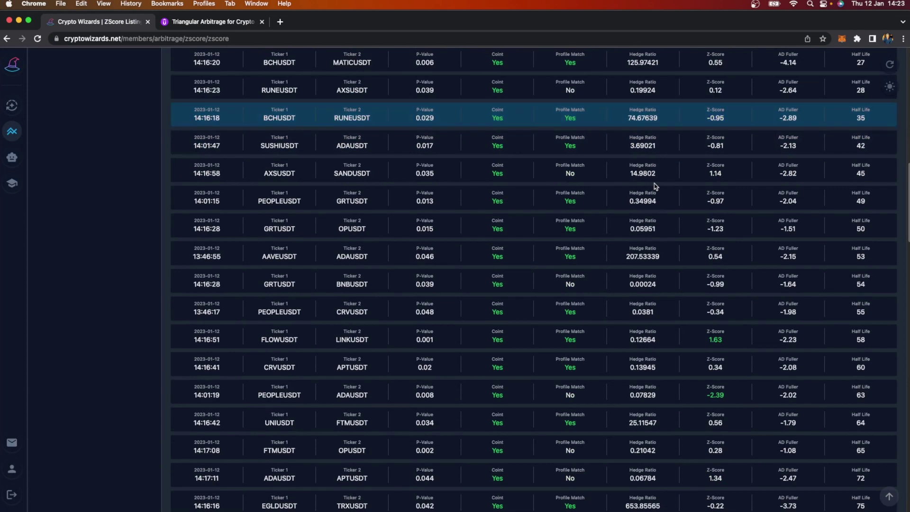
Step: Open a FLOWUSDT/LINKUSDT trade ticket as SHORT PAIR with 0.001 commission
click(584, 337)
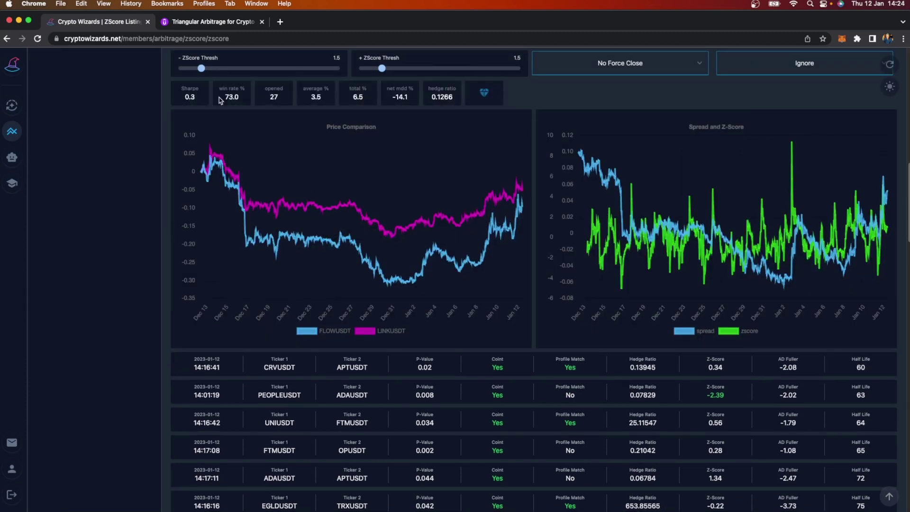
click(486, 93)
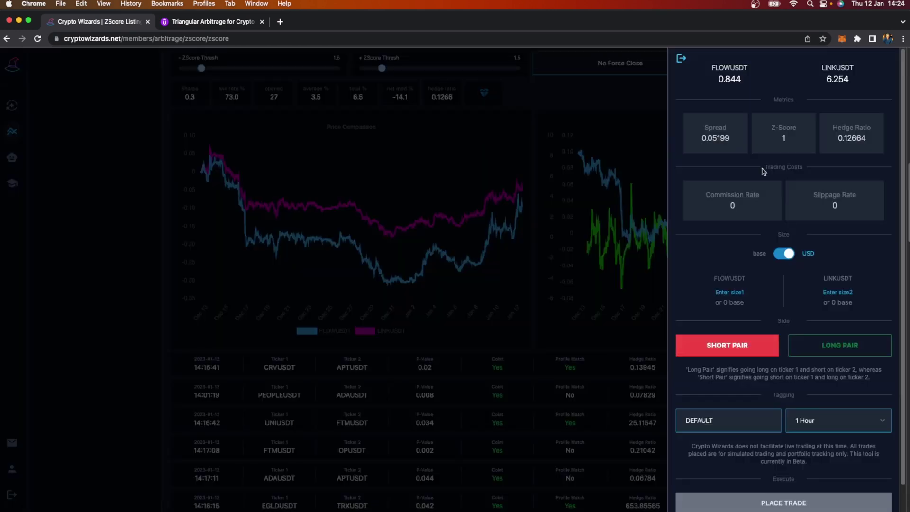
click(808, 351)
click(752, 350)
click(743, 208)
text(.00)
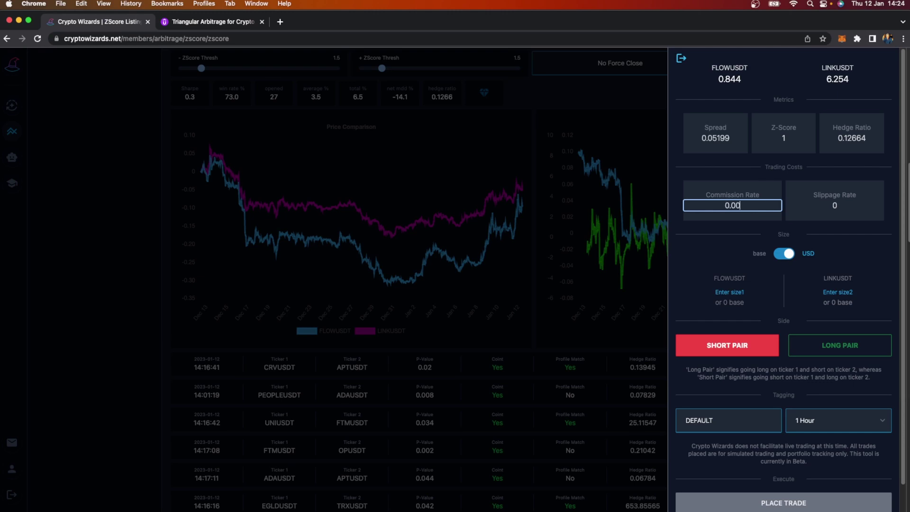
text(1)
Step: Size both FLOWUSDT and LINKUSDT at 100 and place the simulated trade
scroll(806, 237, down, 2)
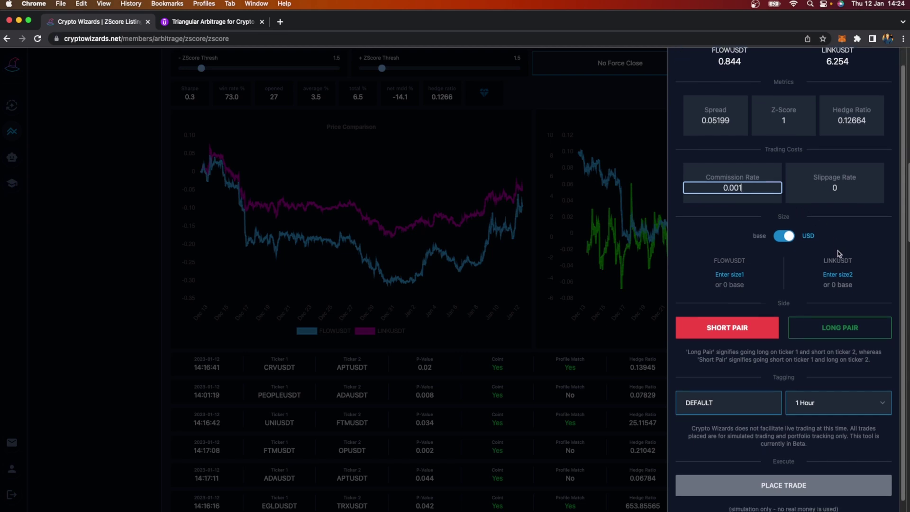
click(731, 264)
text(100)
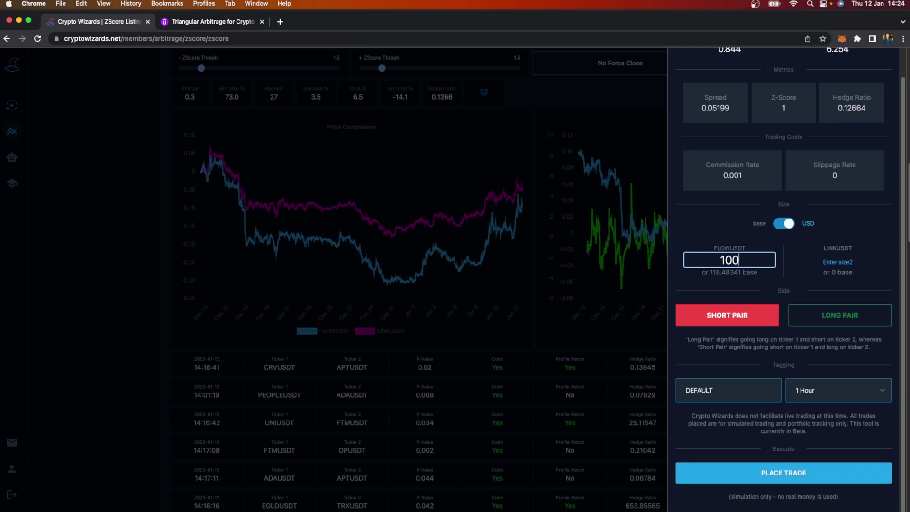
key(Tab)
text(100)
scroll(744, 370, down, 2)
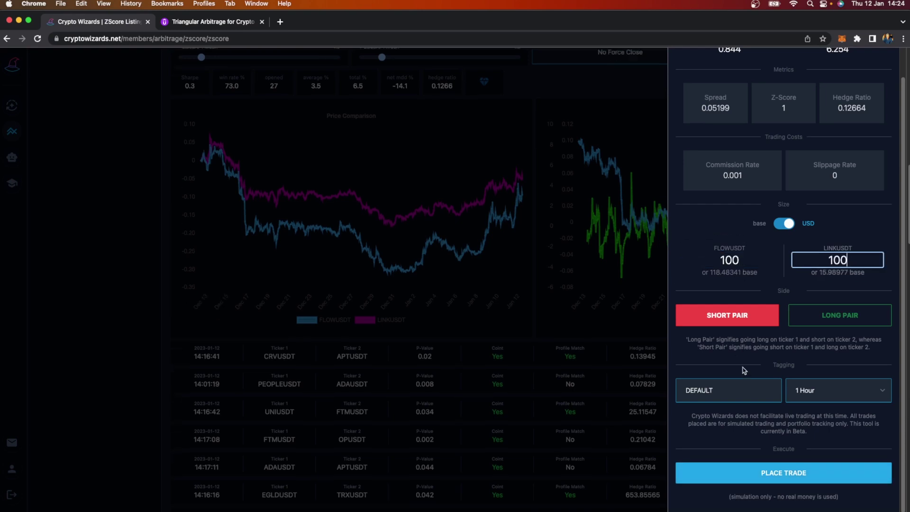
click(781, 475)
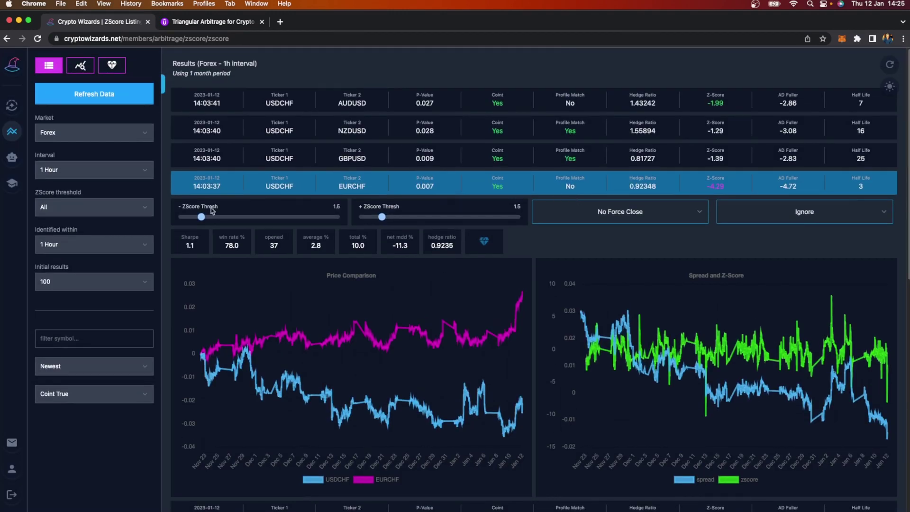
Step: Open the USDCHF/EURCHF trade ticket and highlight the shared CHF quote currency
click(484, 247)
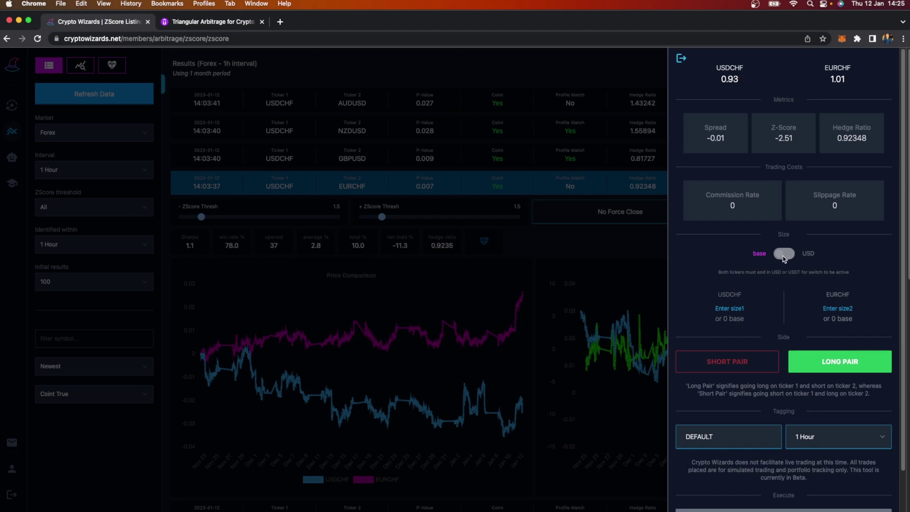
click(732, 67)
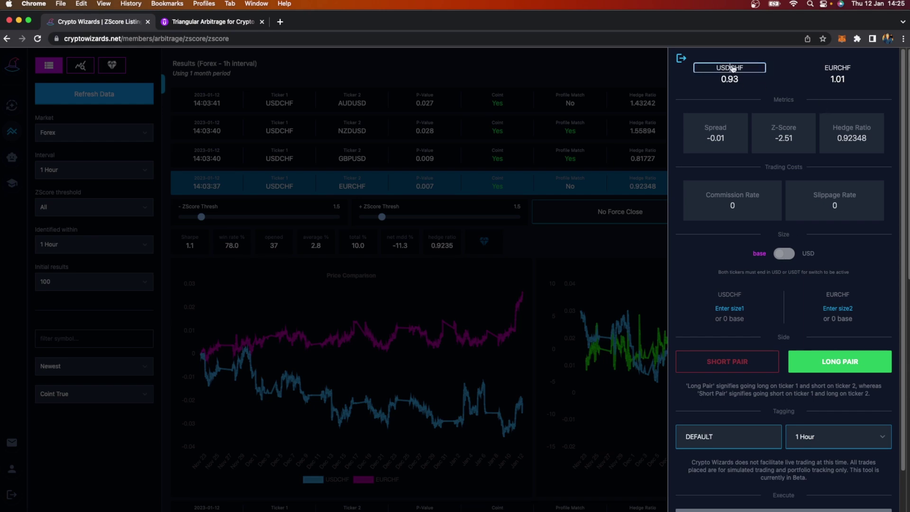
drag(732, 67, 749, 68)
click(844, 71)
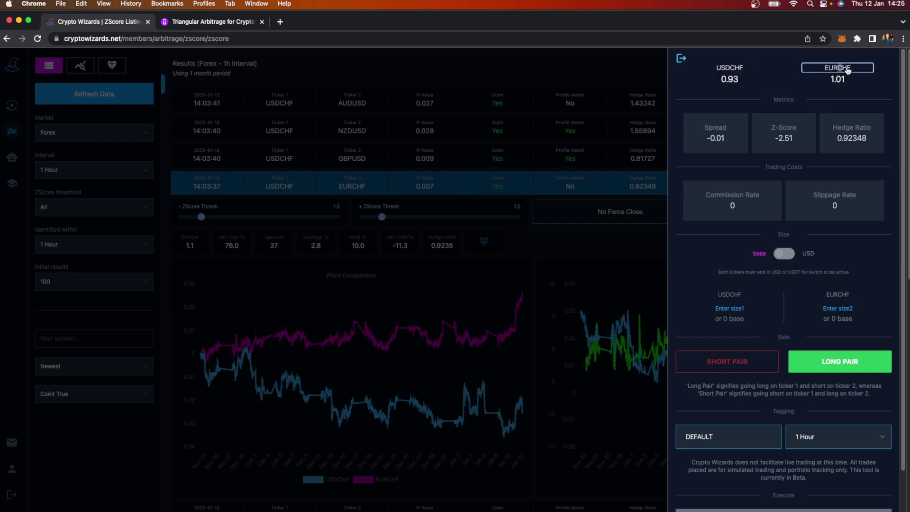
drag(838, 69, 856, 71)
click(732, 69)
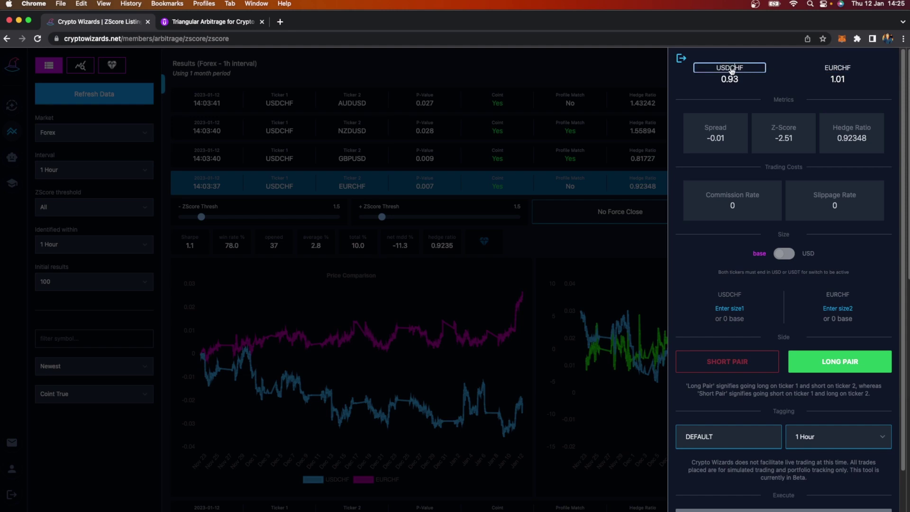
click(841, 71)
click(736, 71)
click(786, 259)
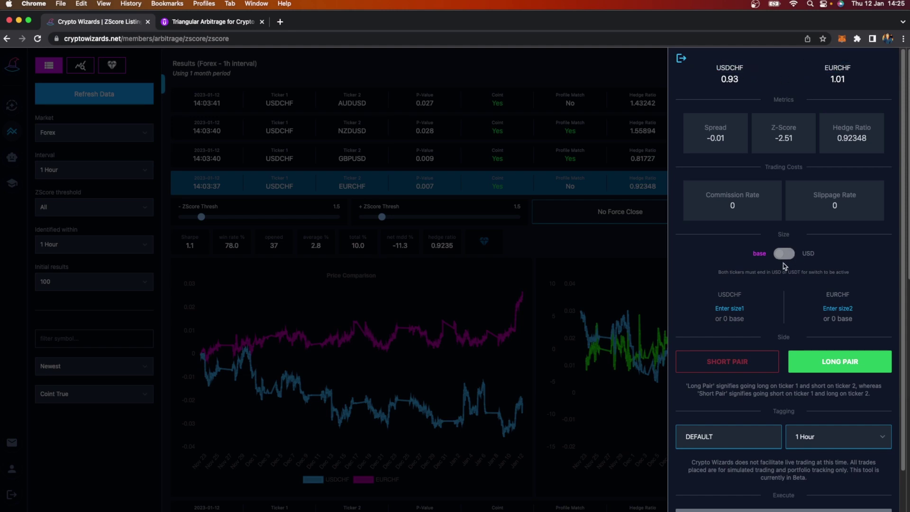
drag(730, 70, 746, 70)
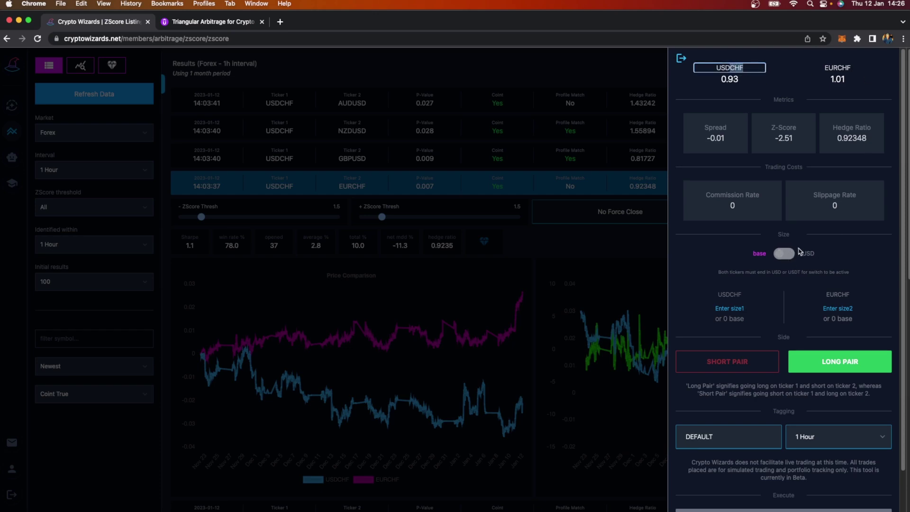
click(850, 242)
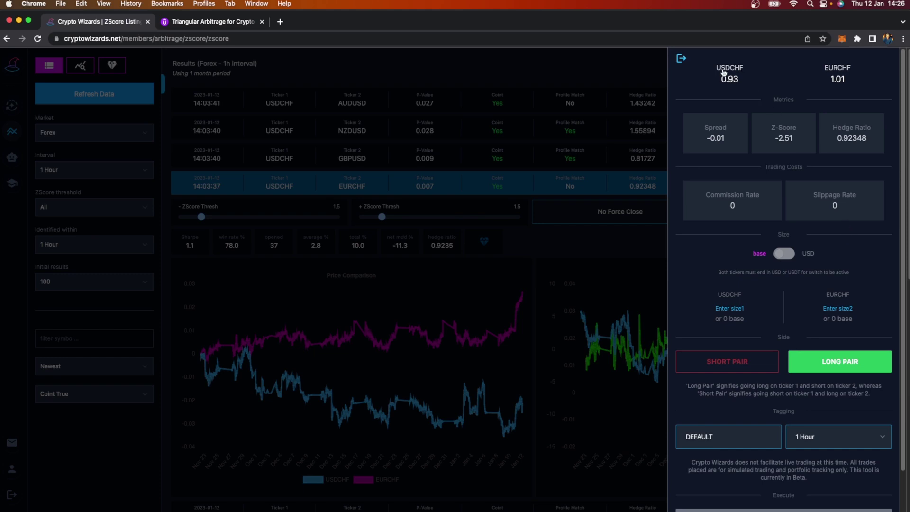
Step: Size the legs at 100 USDCHF and 92 EURCHF, scrolling down to PLACE TRADE
click(730, 307)
text(100)
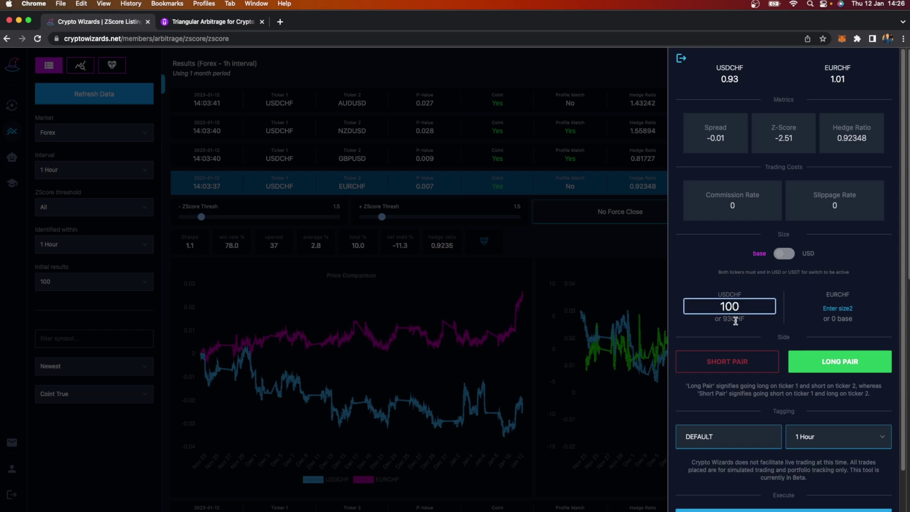
click(838, 308)
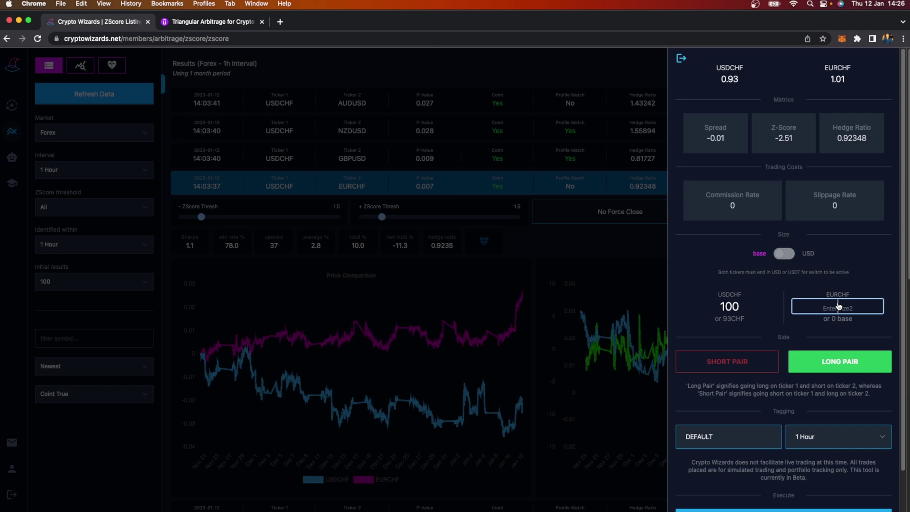
text(100)
key(BackSpace)
key(BackSpace)
key(BackSpace)
text(92)
click(848, 69)
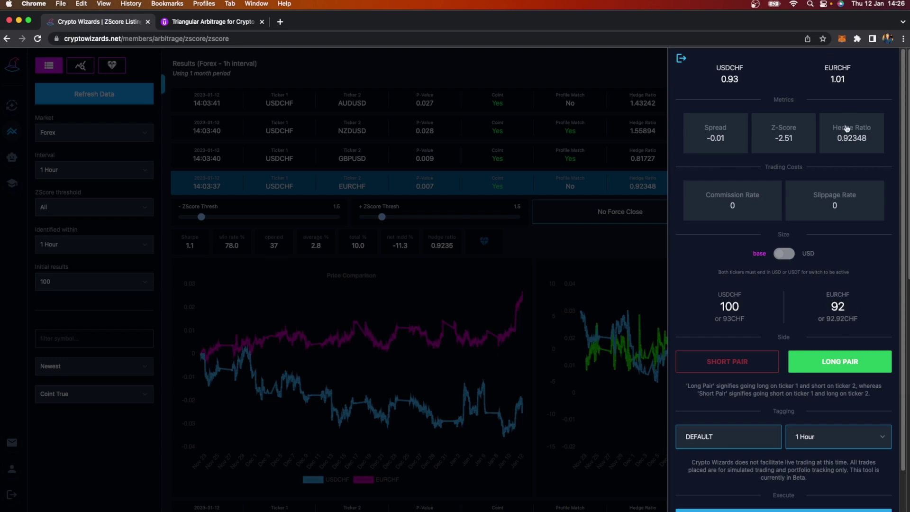
scroll(835, 240, down, 2)
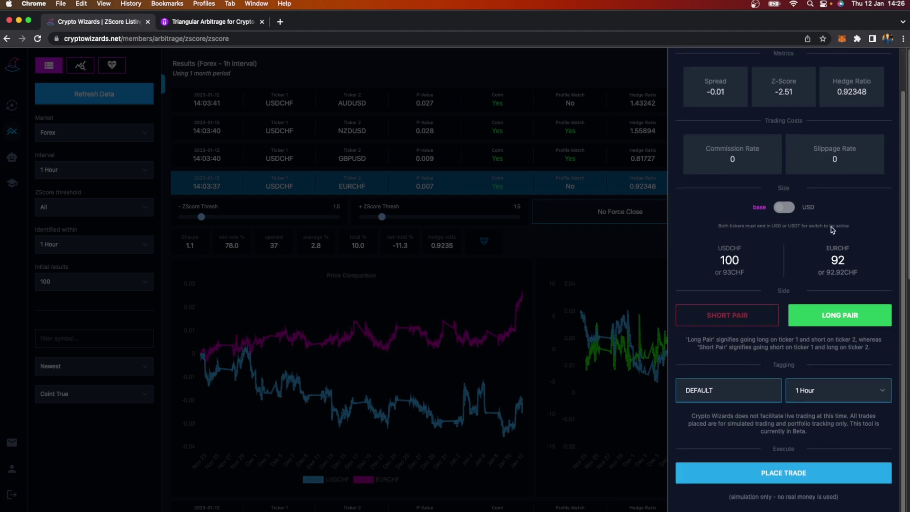
scroll(838, 224, down, 1)
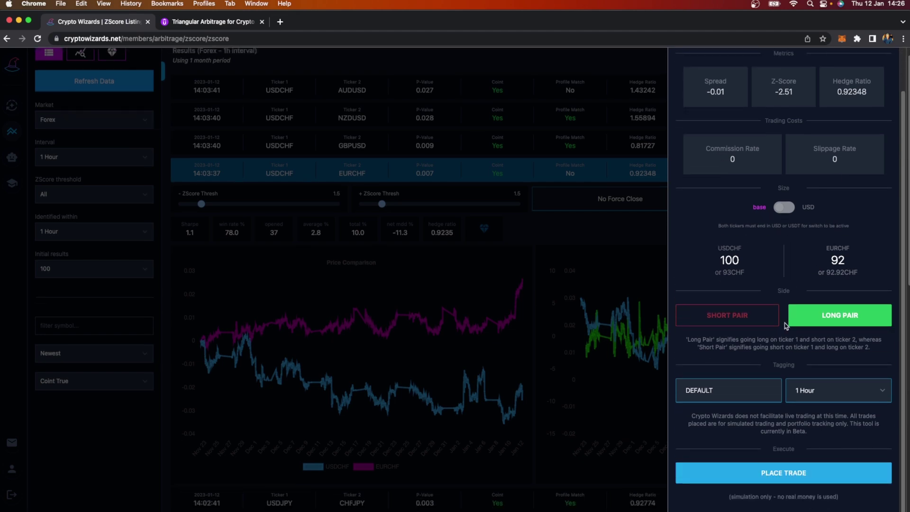
Step: Place the USDCHF/EURCHF trade and list open positions for the Binance market
click(789, 474)
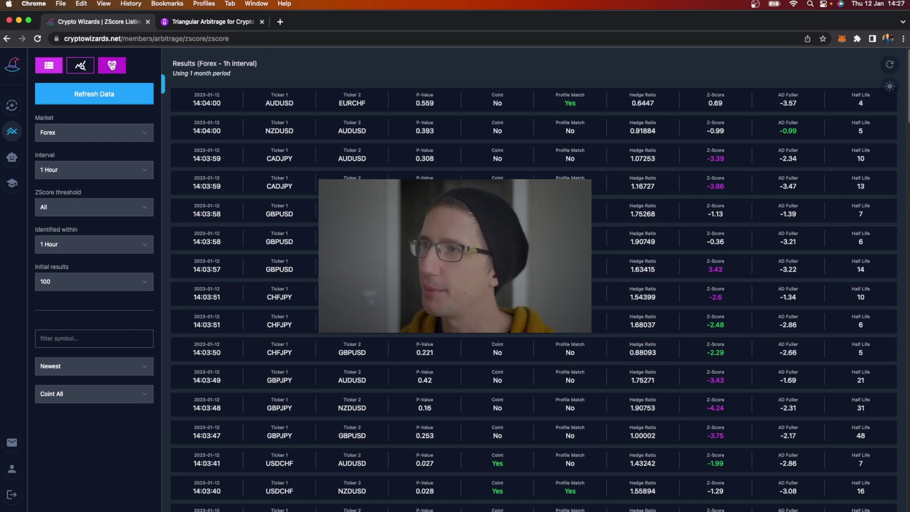
click(112, 65)
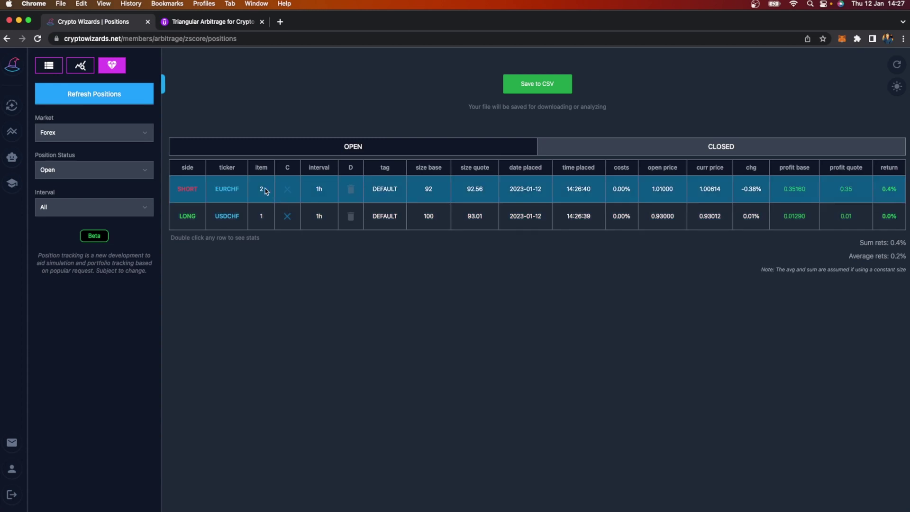
click(128, 135)
click(124, 124)
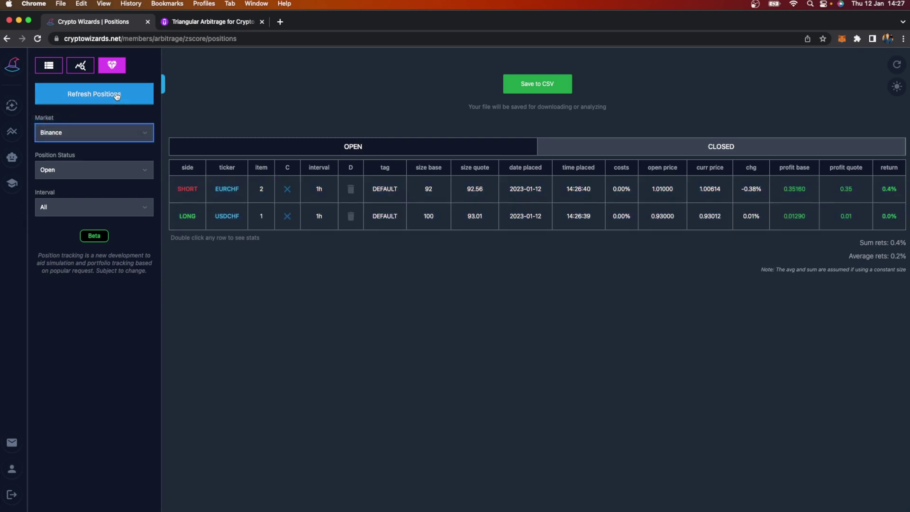
click(122, 94)
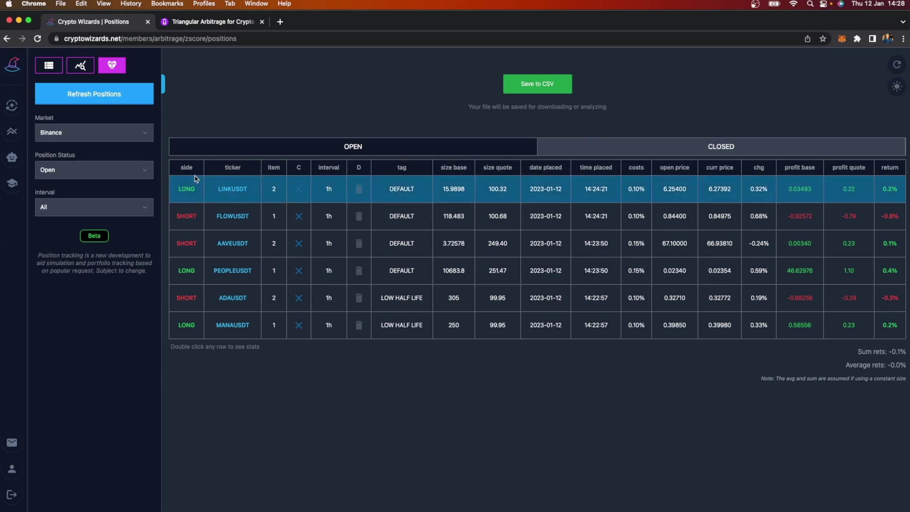
Step: Show the open positions and check the MANAUSDT pair trade's stats
click(665, 147)
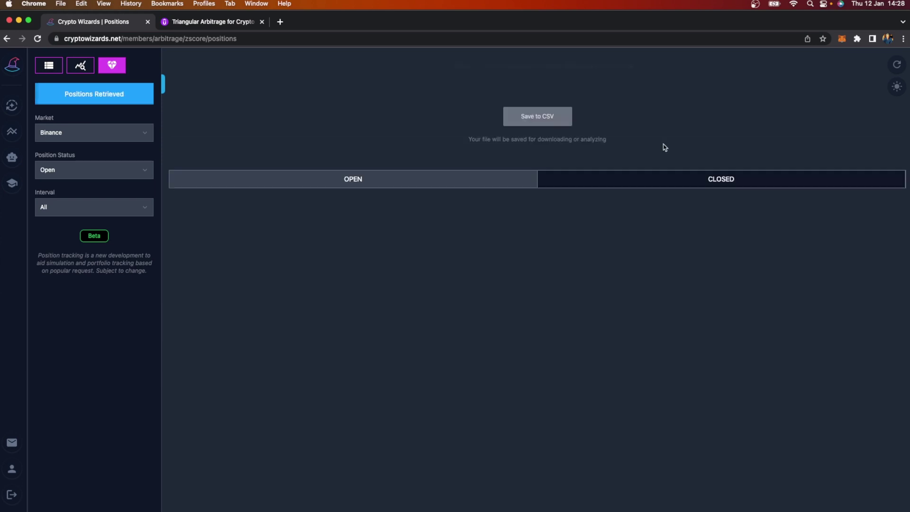
click(445, 181)
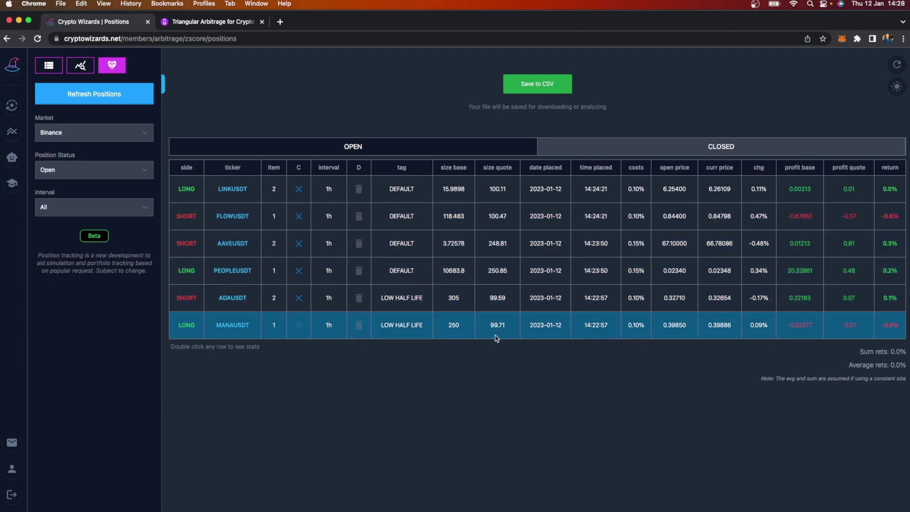
double_click(546, 326)
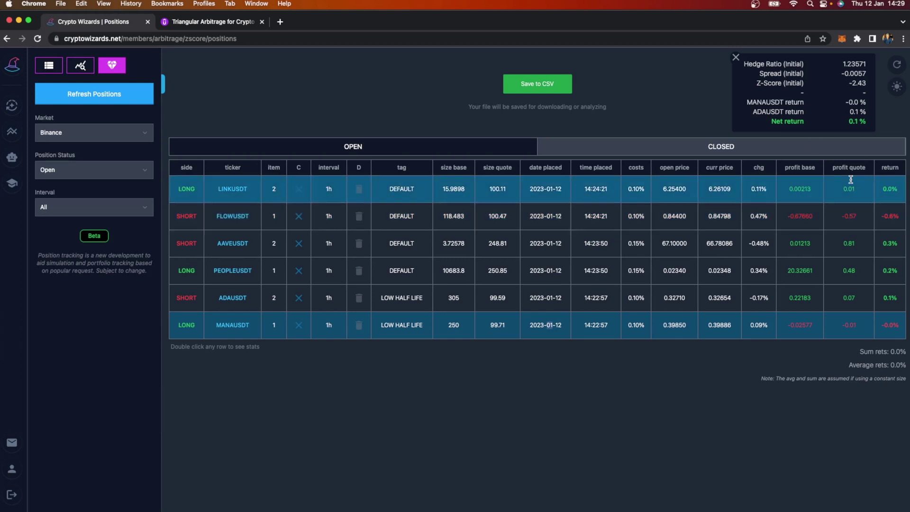
click(736, 58)
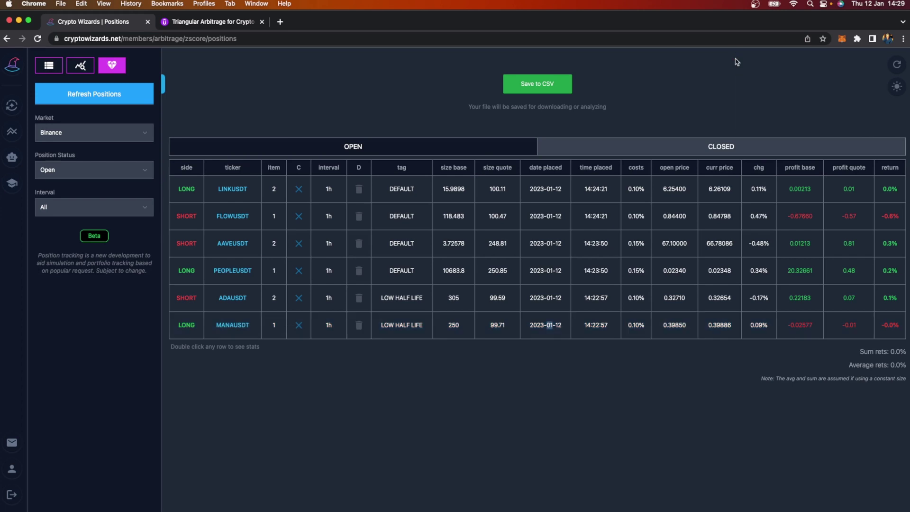
Step: Check the ADAUSDT/MANAUSDT pair's stats, then open its z-score analysis
double_click(563, 297)
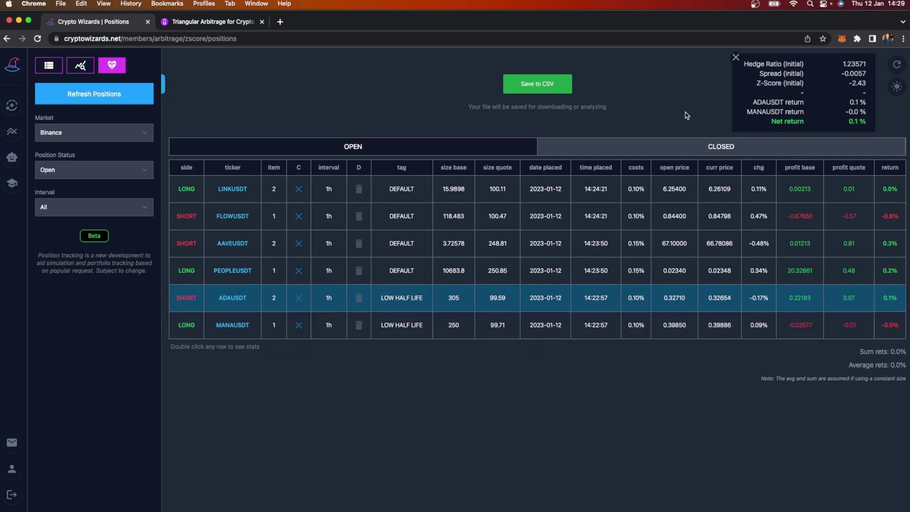
click(736, 57)
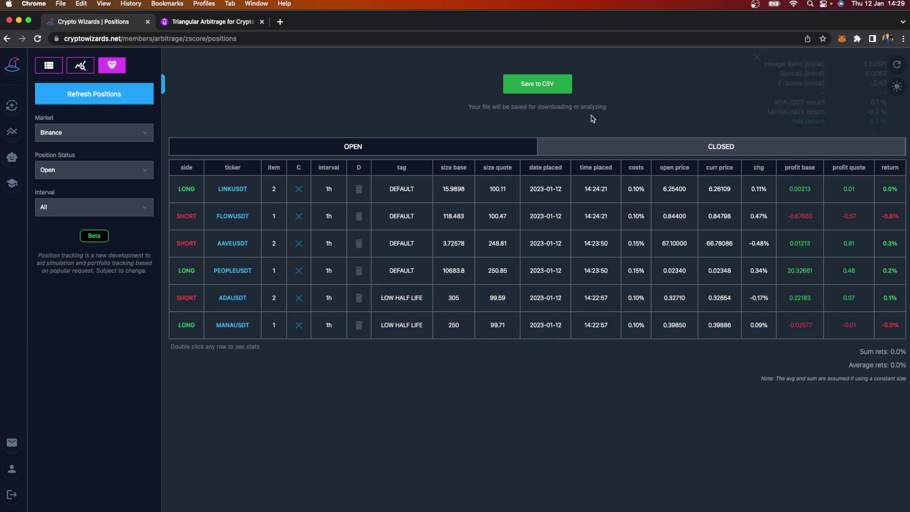
click(229, 300)
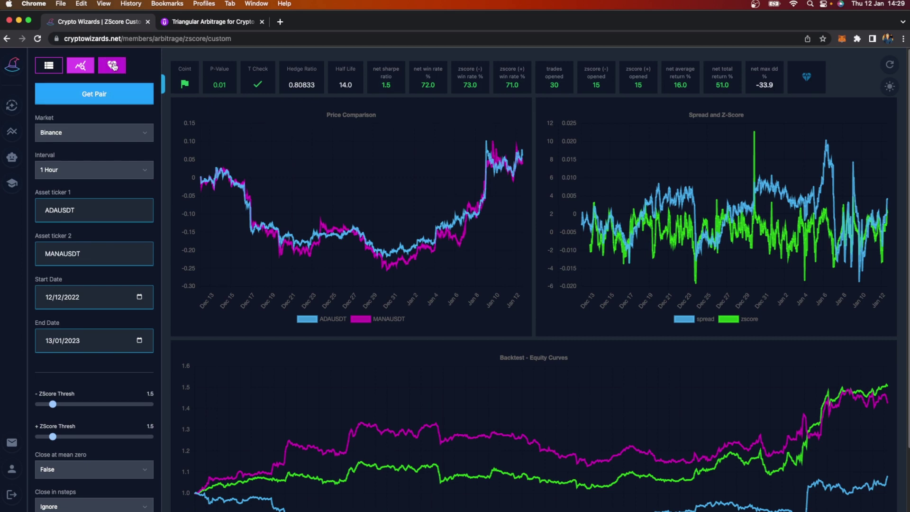
Step: Enter a 100 USD ADAUSDT size for the ADAUSDT/MANAUSDT pair and place the trade
click(808, 78)
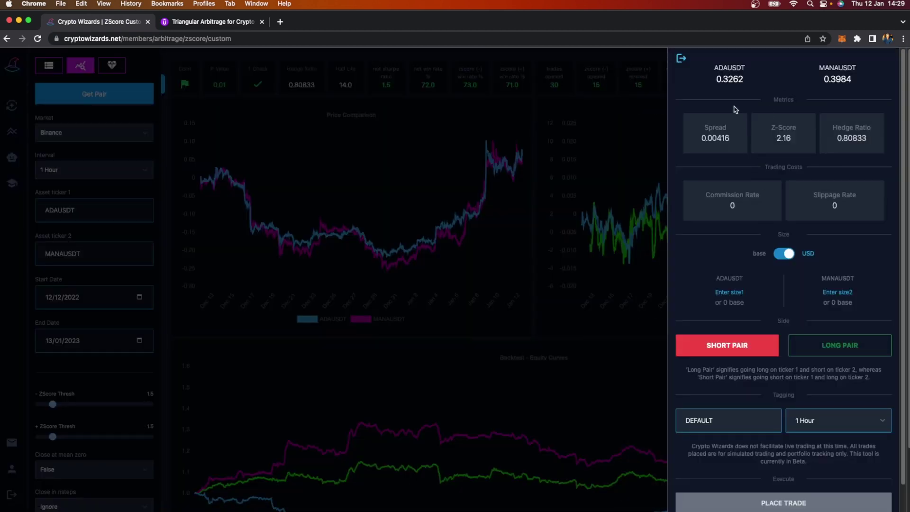
click(730, 298)
text(100)
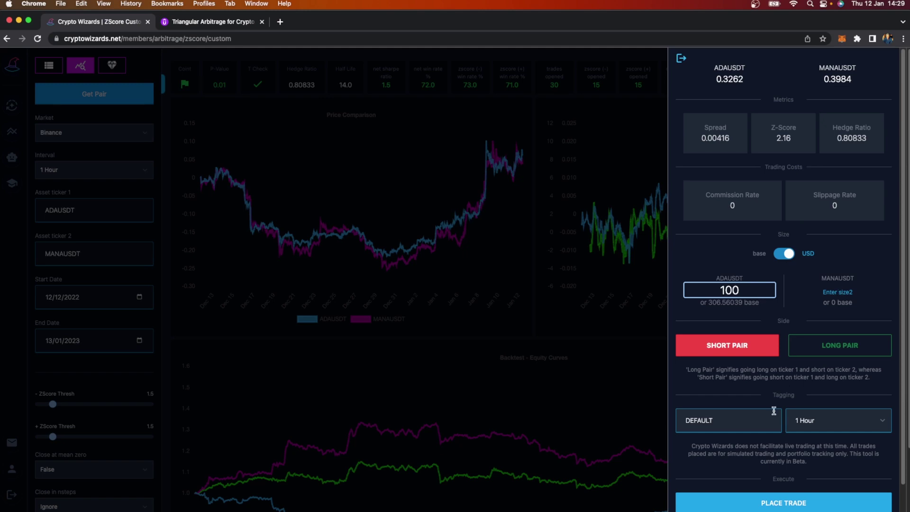
scroll(770, 412, down, 1)
click(762, 470)
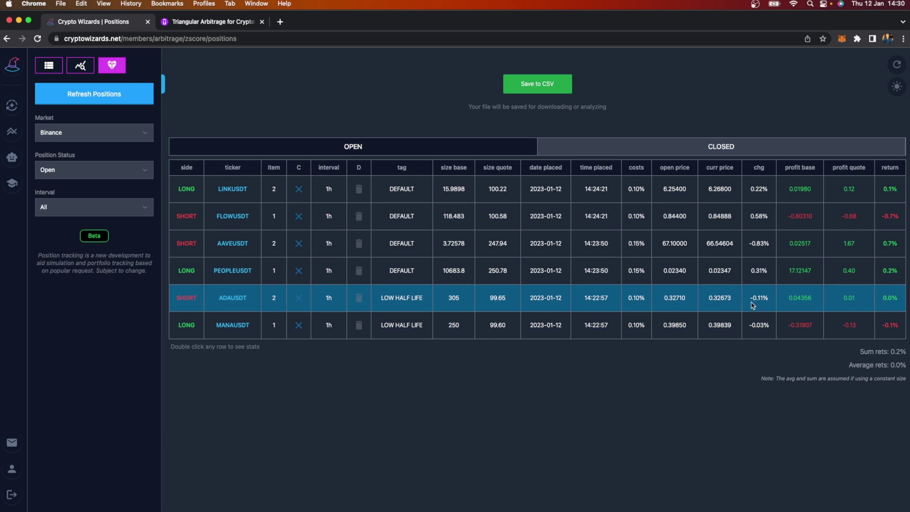
Step: Check the AAVEUSDT/PEOPLEUSDT stats and close both legs of the pair
double_click(752, 268)
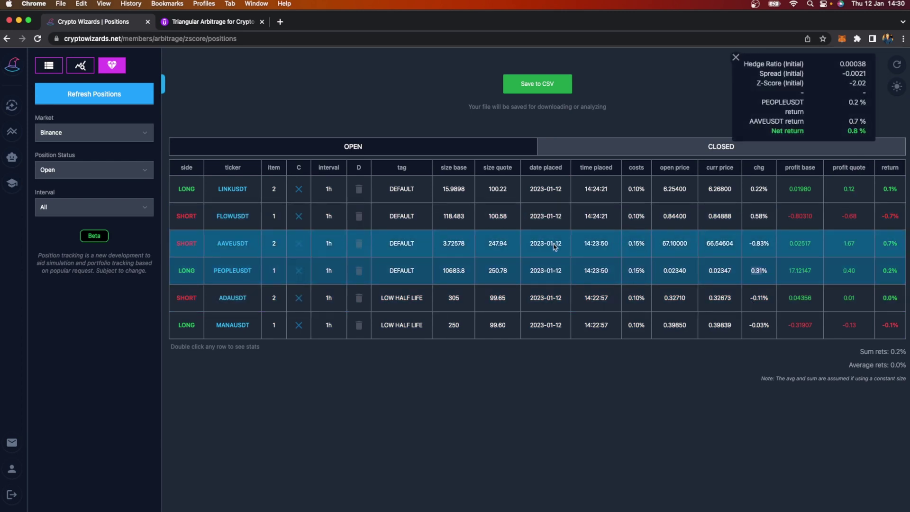
click(298, 244)
click(299, 243)
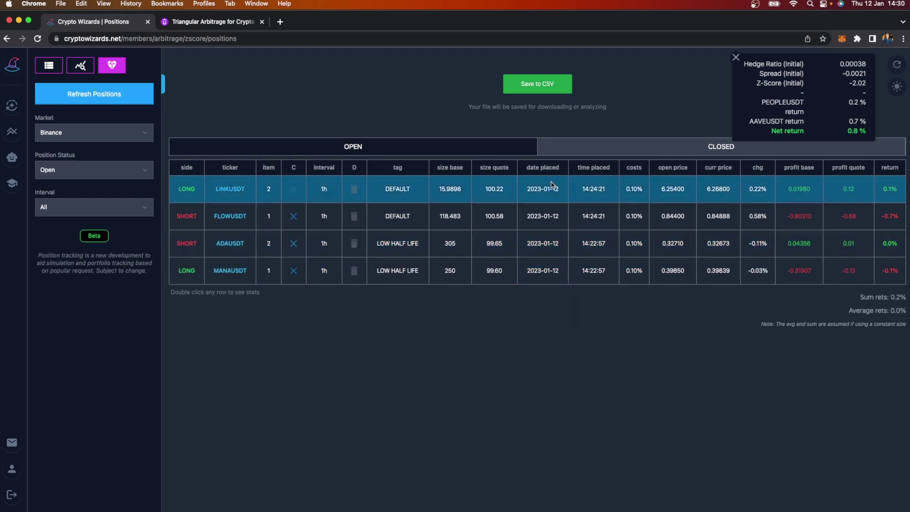
Step: Review closed positions, the 0.6% summed return and the closed PEOPLEUSDT pair's stats
click(602, 147)
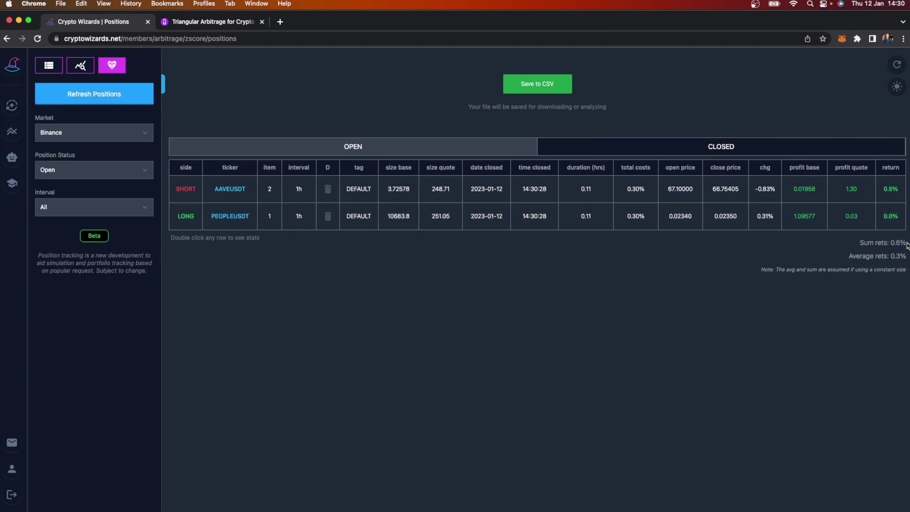
drag(908, 246, 895, 244)
click(892, 245)
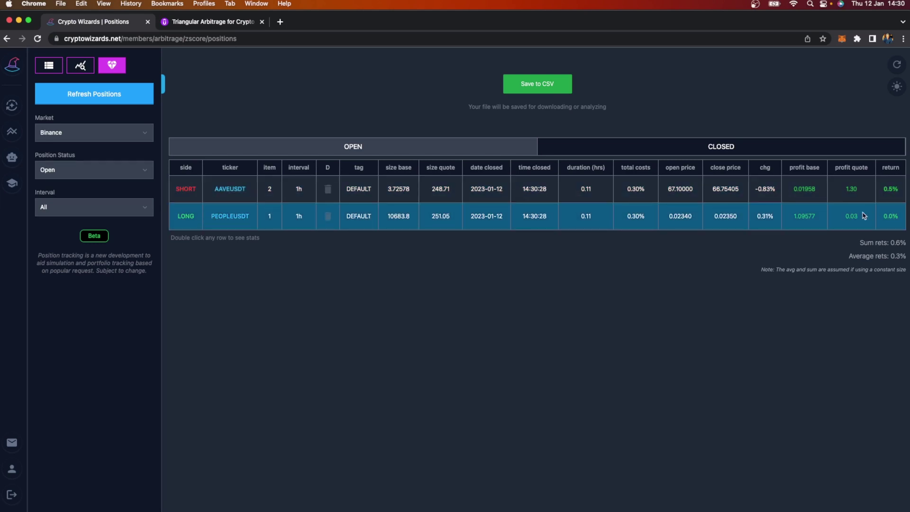
double_click(741, 218)
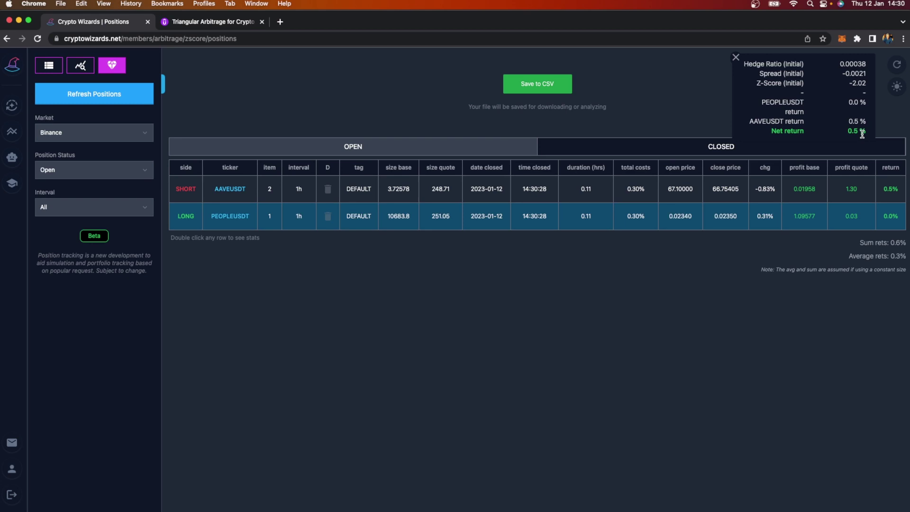
click(736, 56)
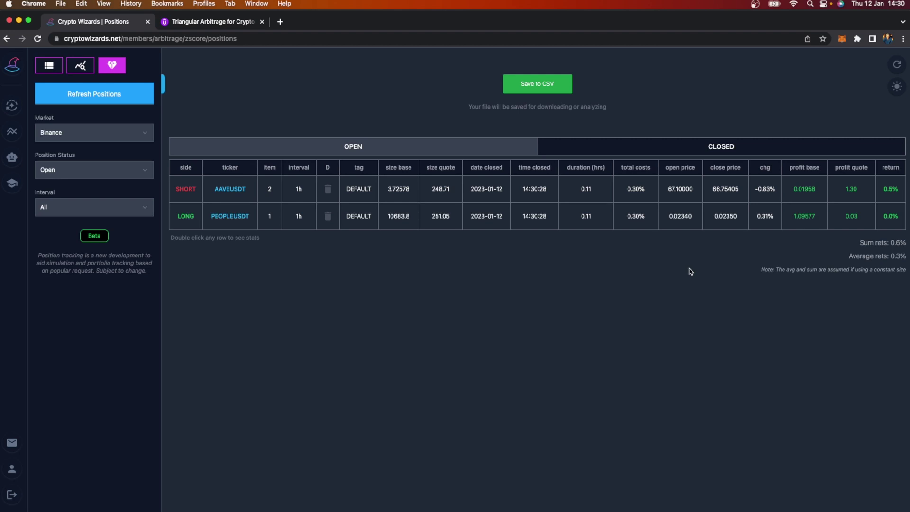
Step: Load the open Forex positions and close the EURCHF and USDCHF legs
click(430, 146)
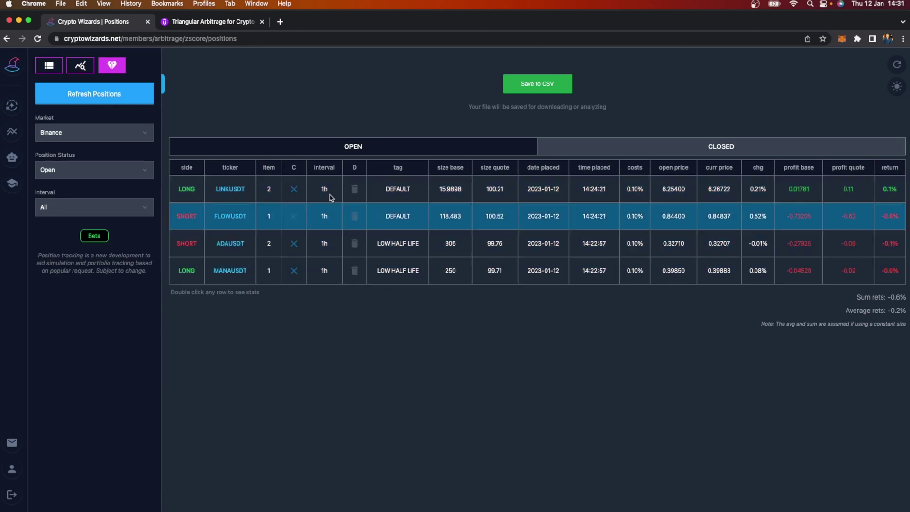
click(133, 132)
click(120, 145)
click(112, 95)
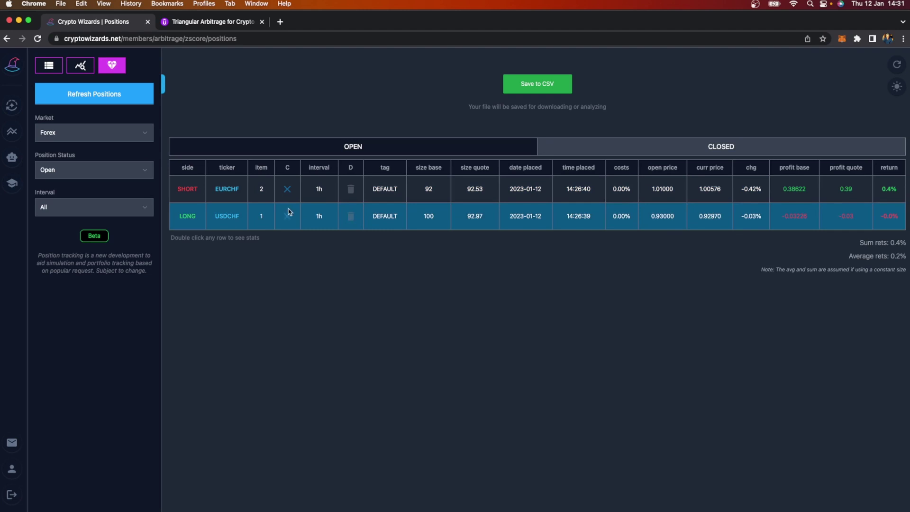
click(288, 189)
click(284, 189)
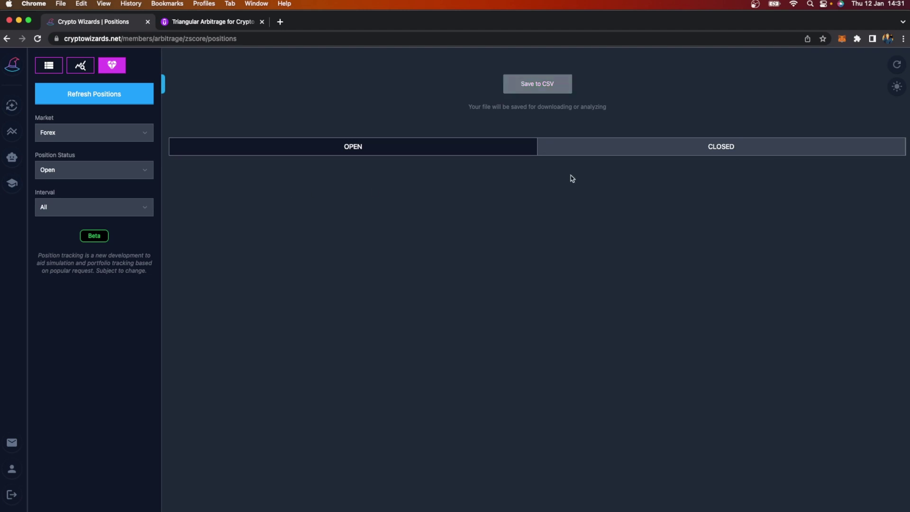
Step: Show the closed Forex positions and check their 0.9% summed and average returns
click(665, 149)
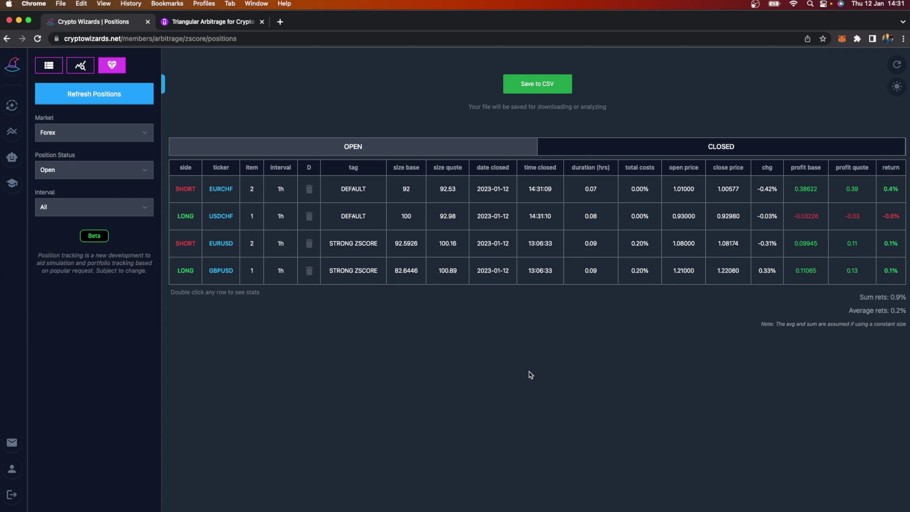
drag(864, 295, 907, 314)
click(892, 312)
drag(908, 314, 827, 300)
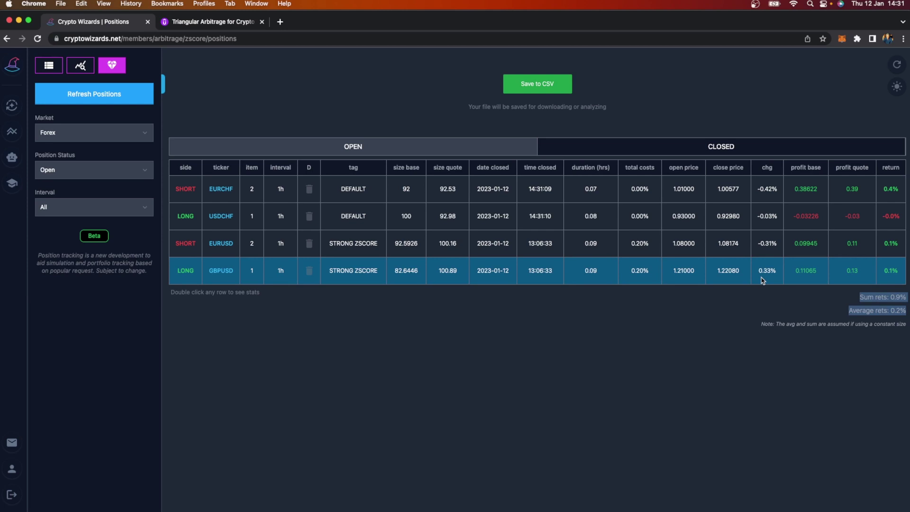
Step: Save the closed Forex positions to CSV and select ZSCORE_POS_CLOSED_all_Forex in XTrader
click(538, 84)
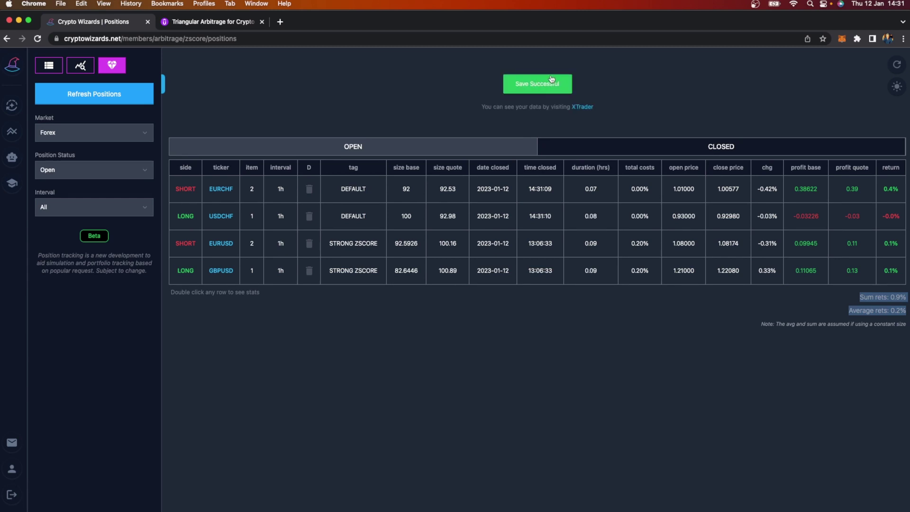
click(586, 108)
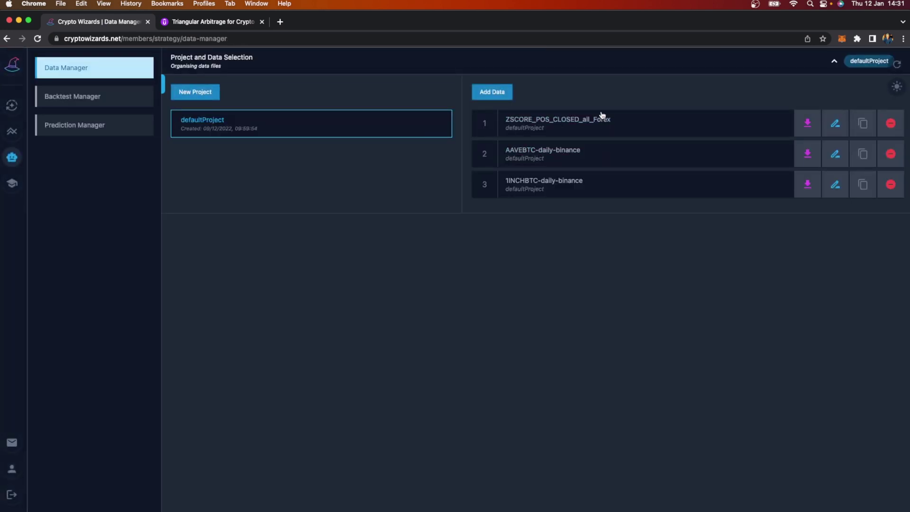
click(676, 121)
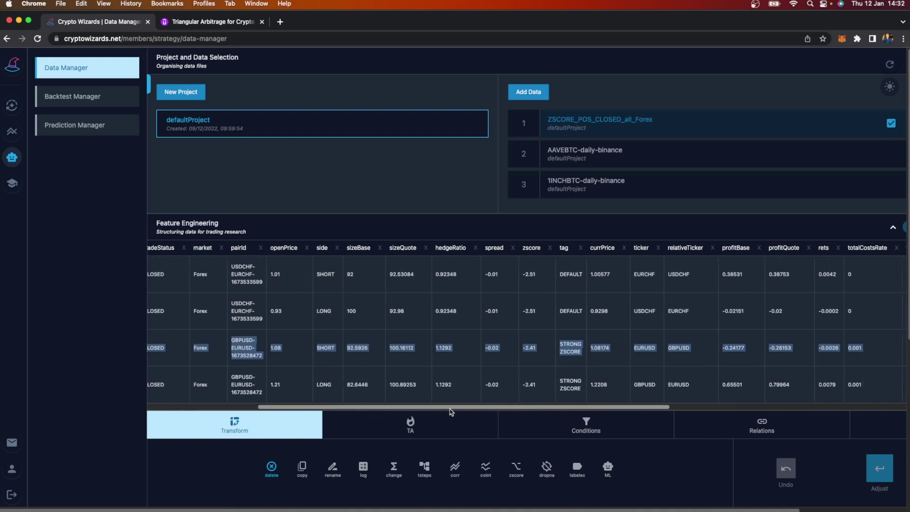
scroll(554, 303, right, 10)
scroll(554, 303, down, 5)
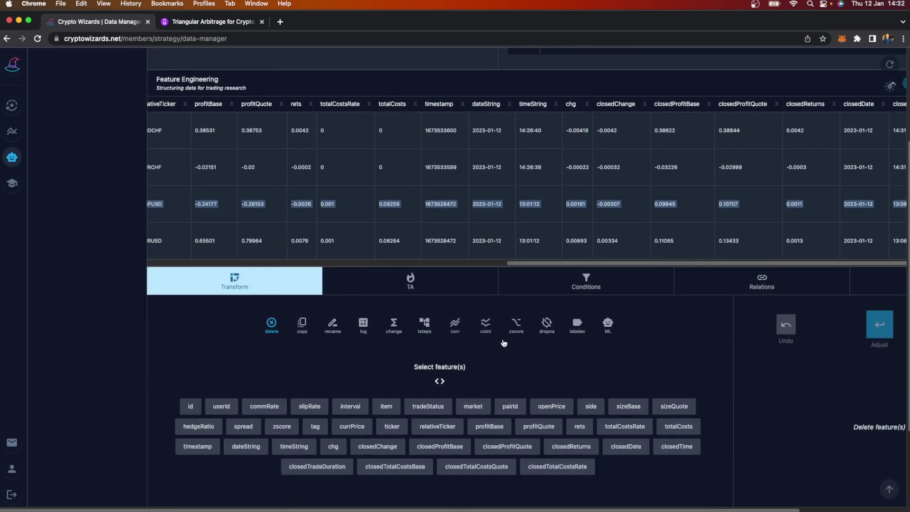
scroll(544, 276, up, 5)
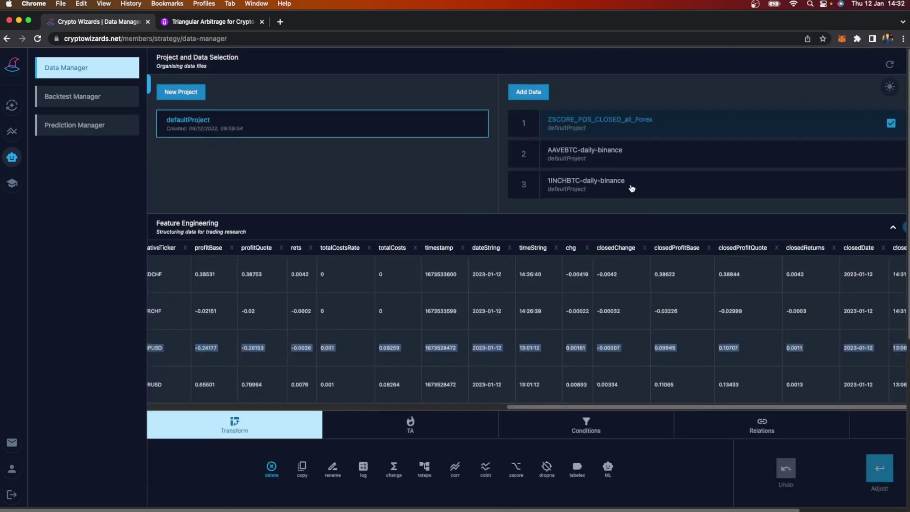
Step: Download the ZSCORE_POS_CLOSED_all_Forex file and open it from the download bar
click(148, 87)
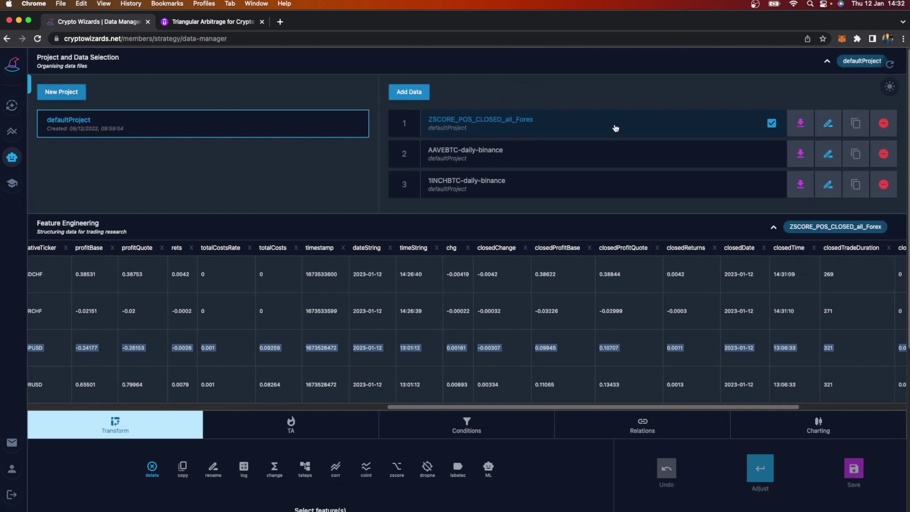
click(802, 124)
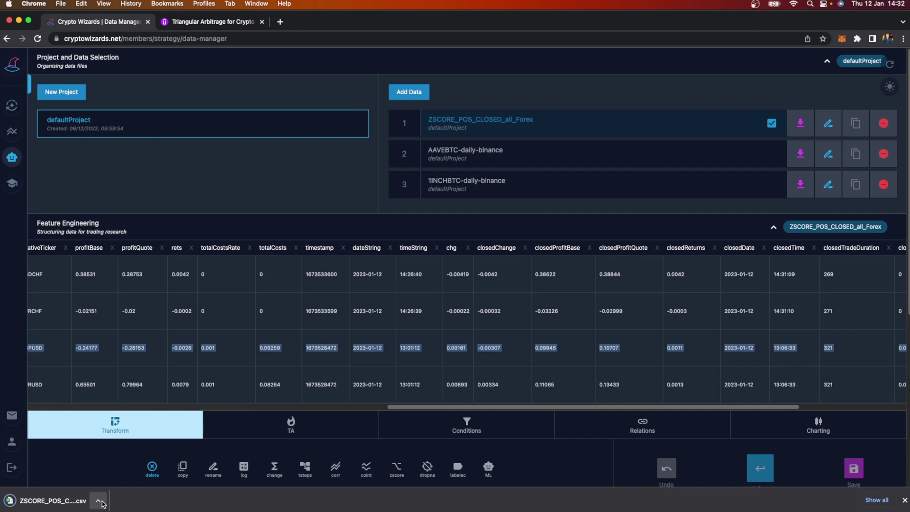
click(96, 501)
click(116, 463)
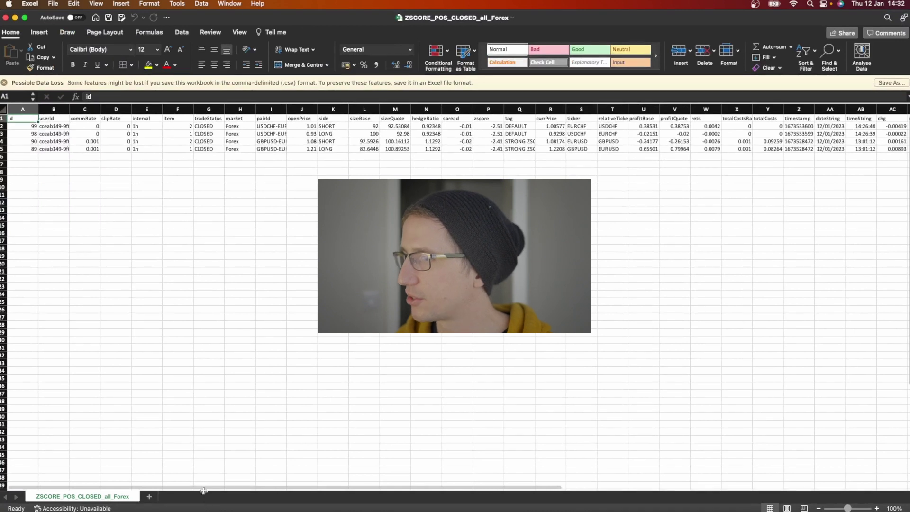
Step: Scroll across the four exported Forex rows in Excel, then return to Chrome
drag(203, 490, 228, 469)
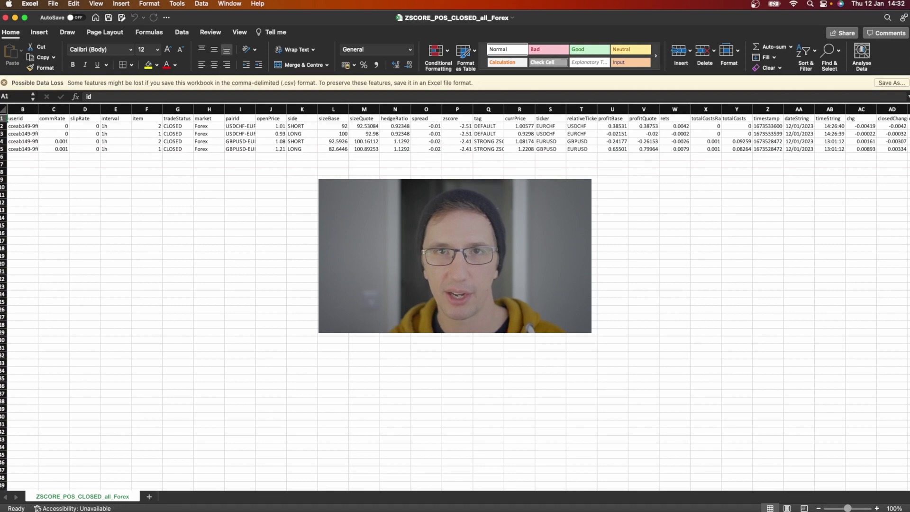
key(super+Tab)
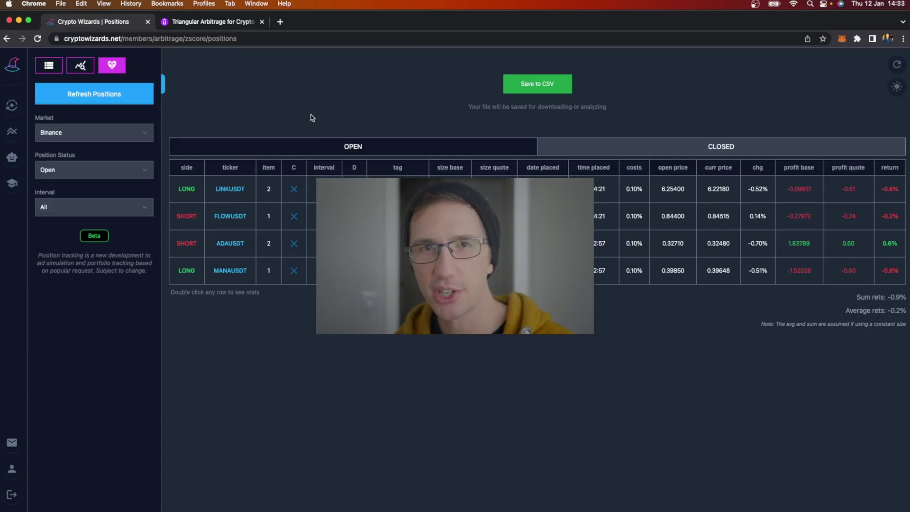